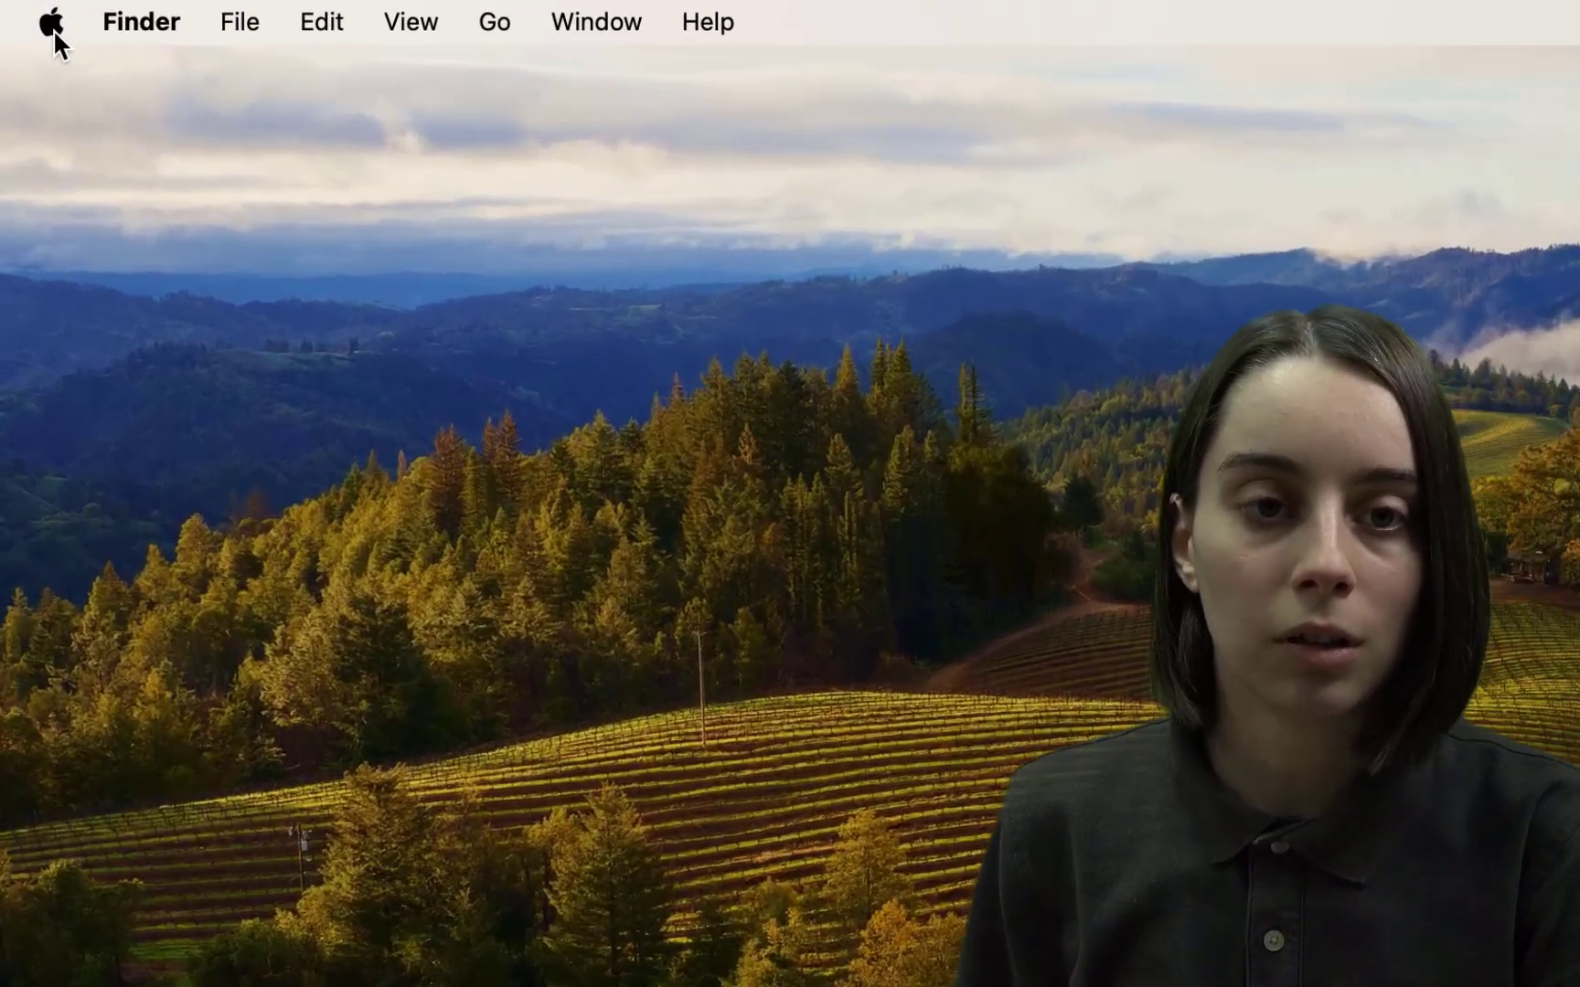
# Open System Settings from the Apple menu and scroll the sidebar down to Keyboard.
pyautogui.click(31, 16)
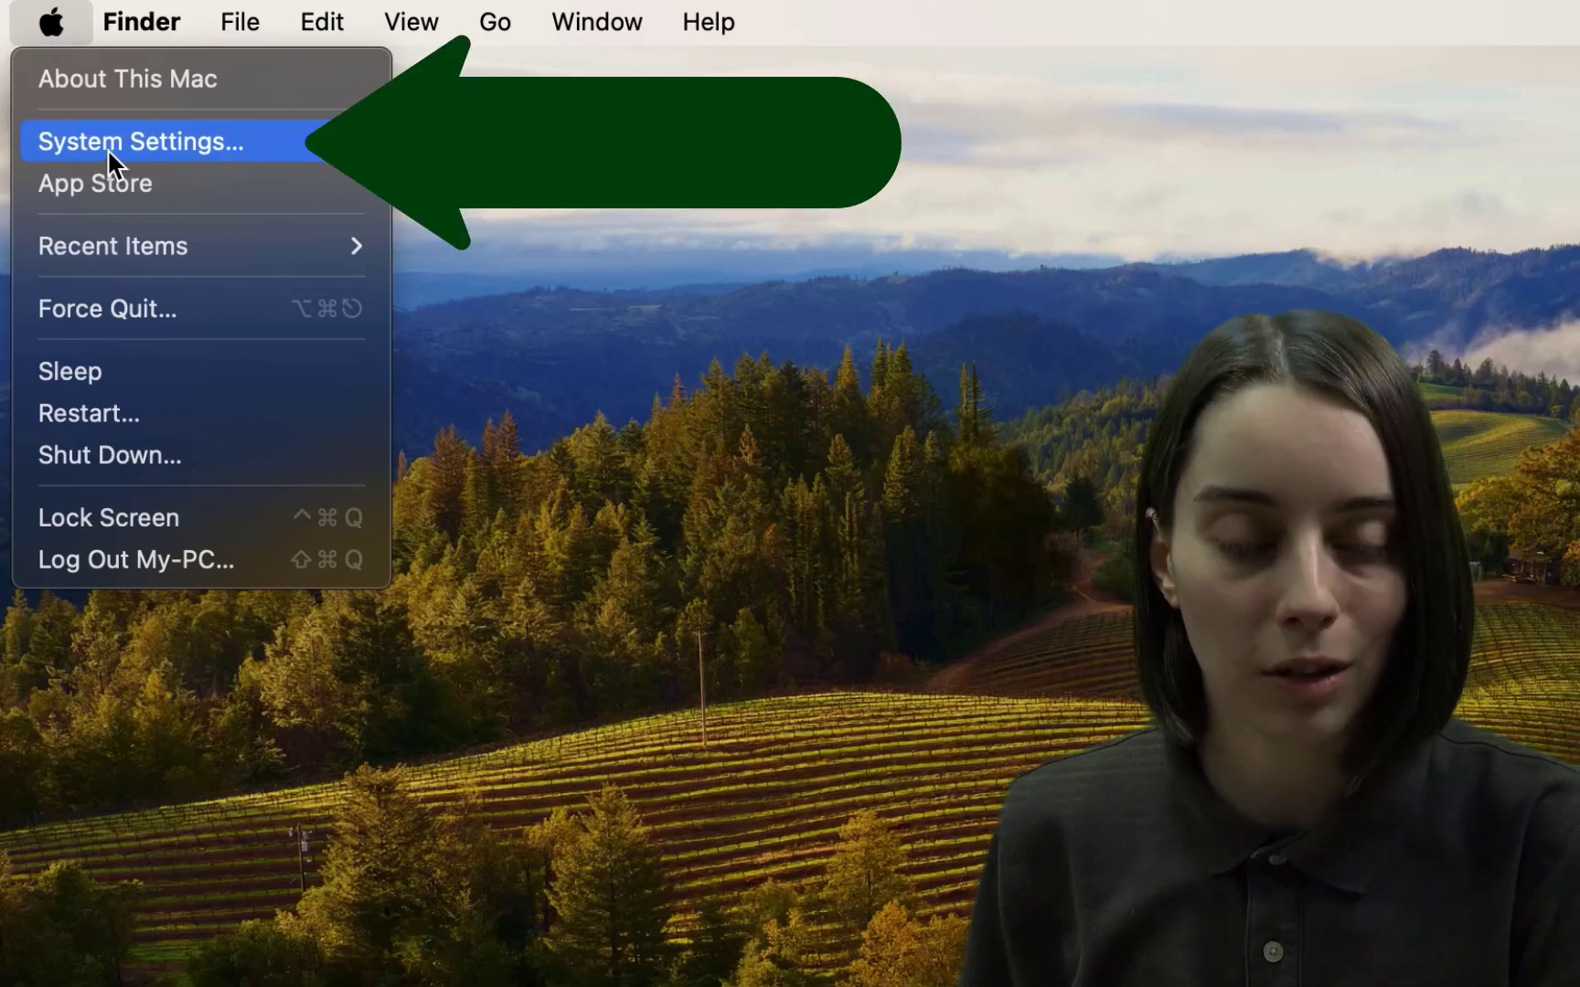
pyautogui.click(107, 145)
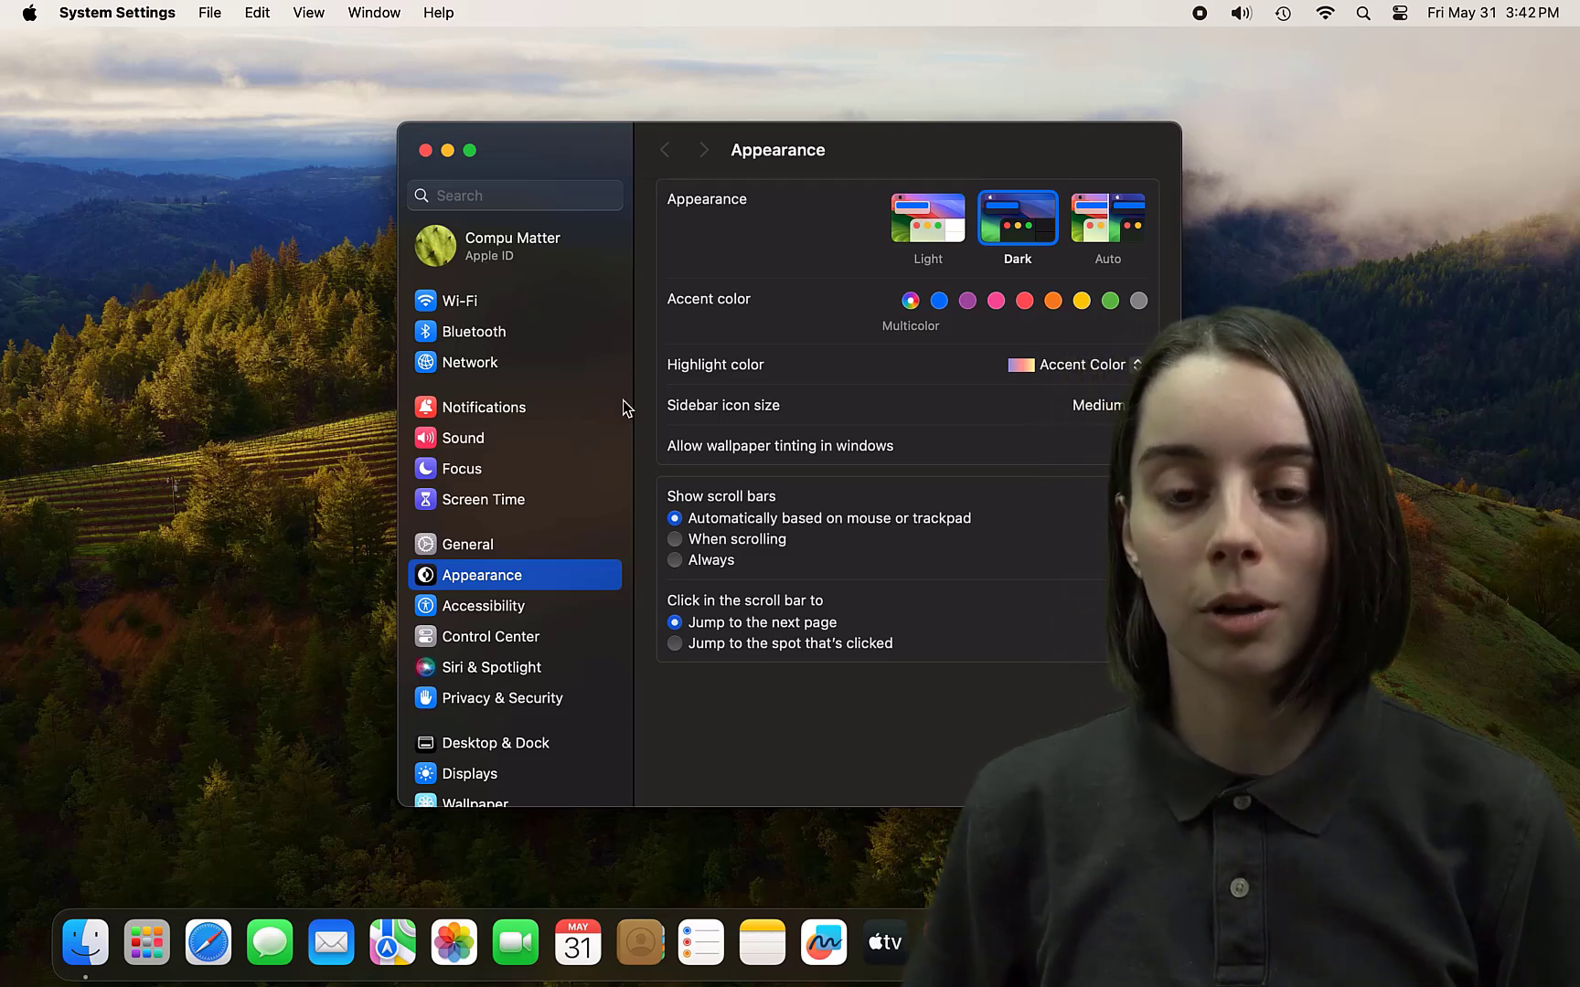
pyautogui.scroll(-1, 549, 622)
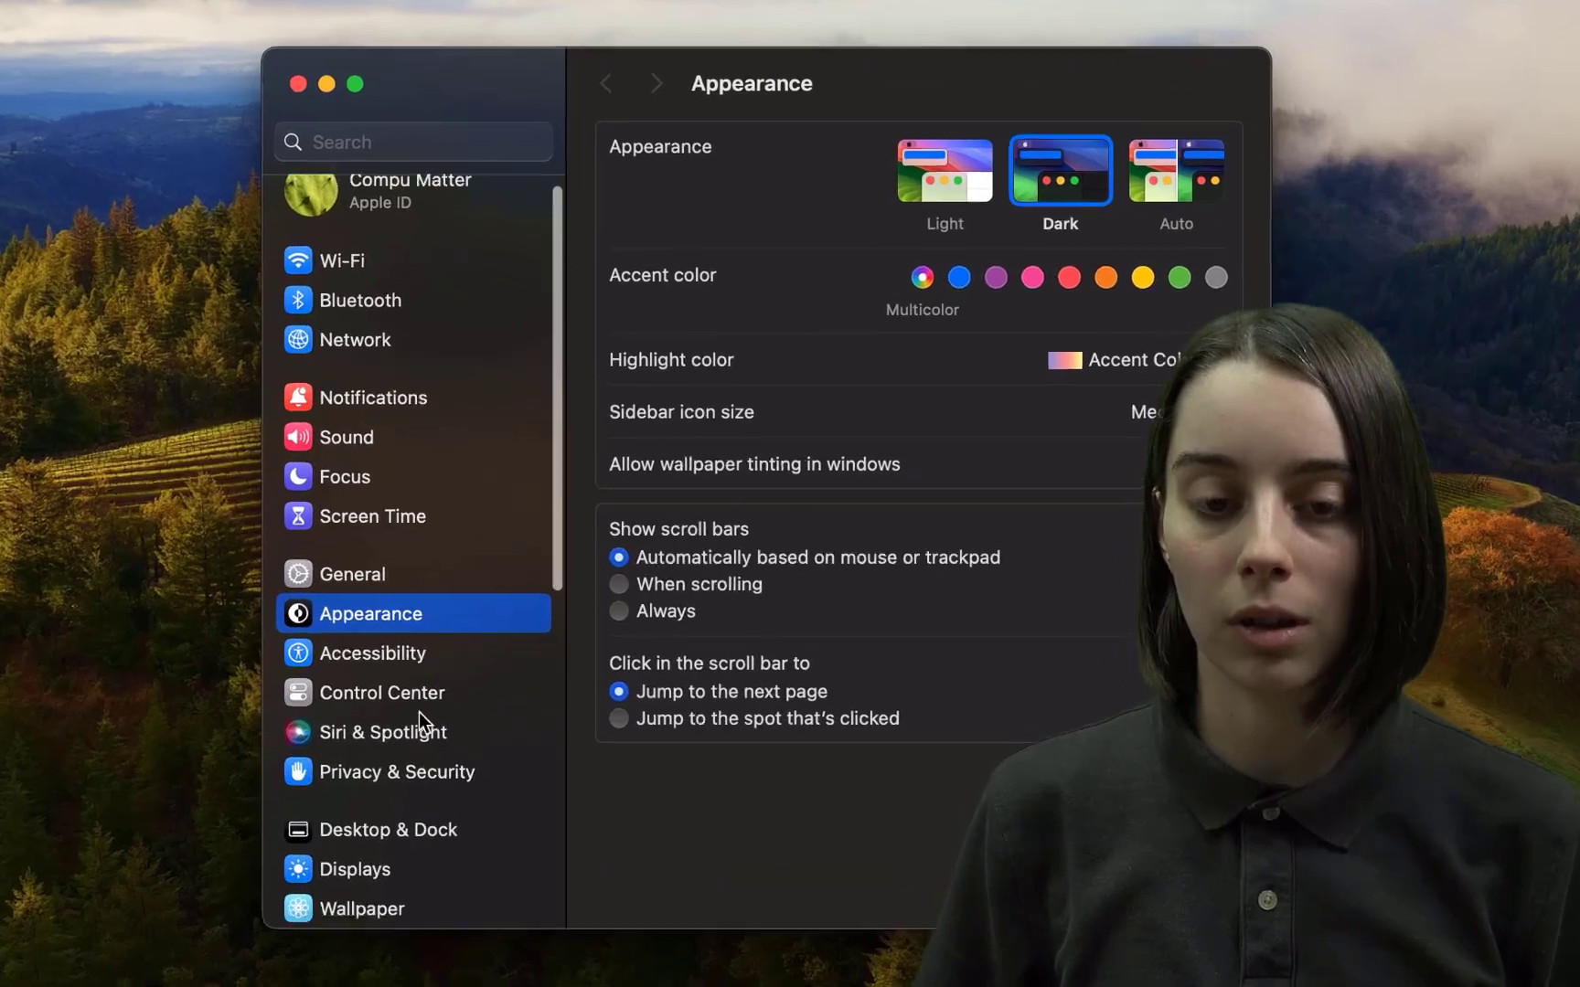
pyautogui.scroll(-5, 418, 712)
pyautogui.scroll(-4, 418, 712)
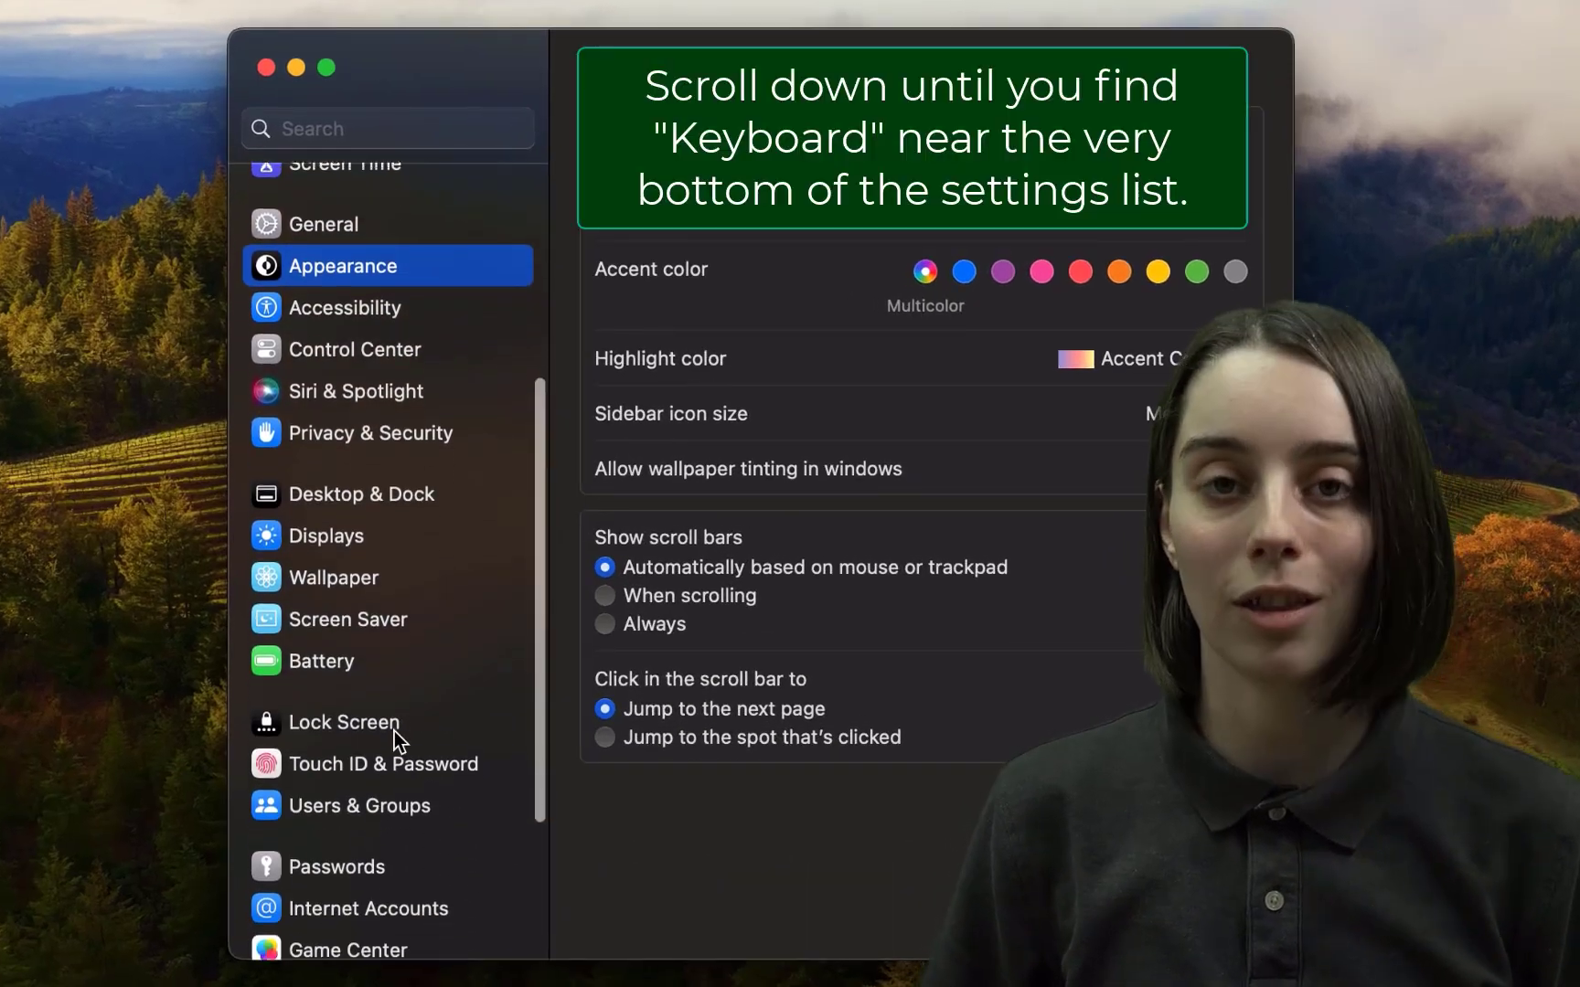
pyautogui.scroll(-5, 394, 733)
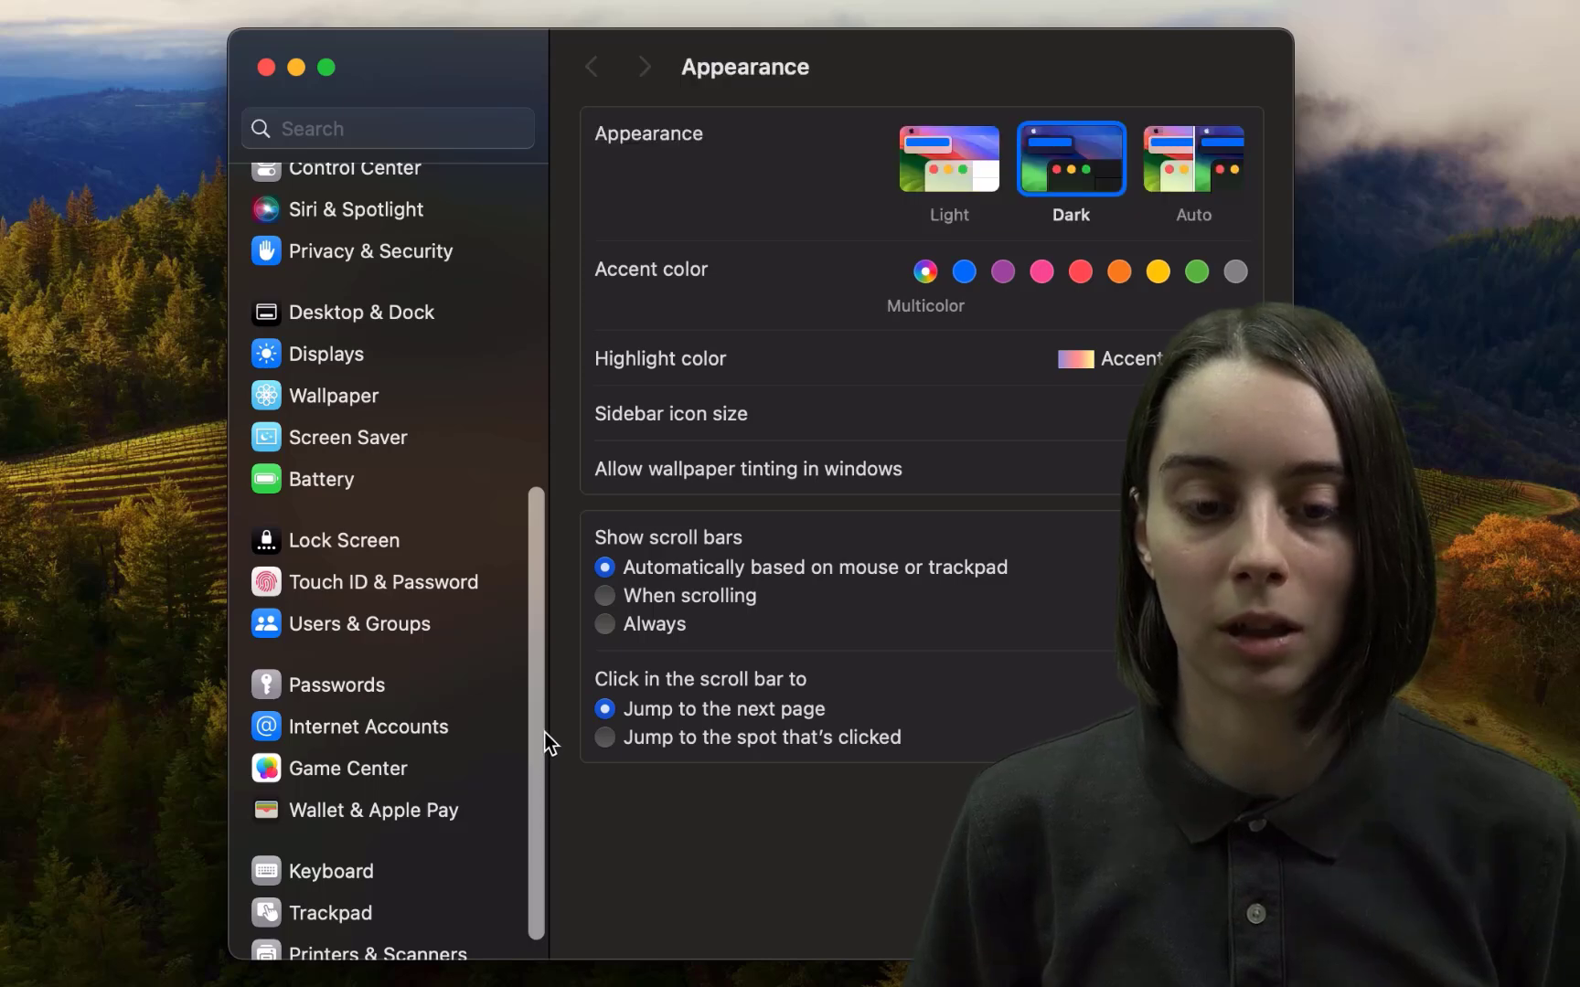
pyautogui.scroll(-1, 531, 649)
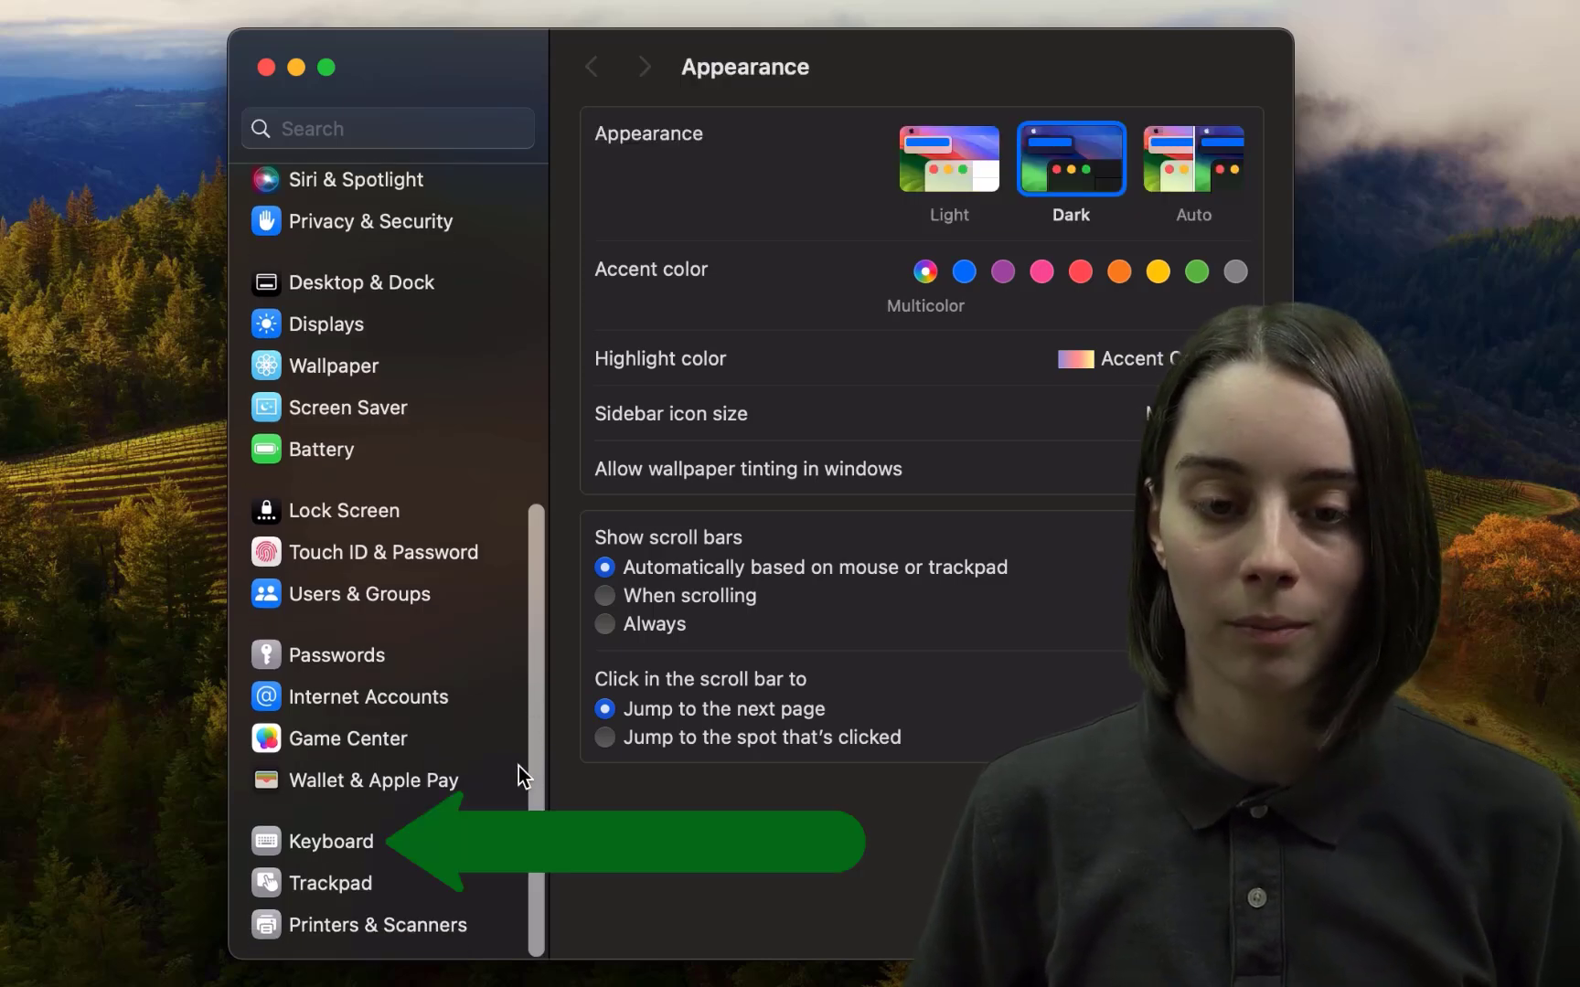
# Switch on 'Show Input menu in menu bar' in the Keyboard Input Sources options.
pyautogui.click(388, 855)
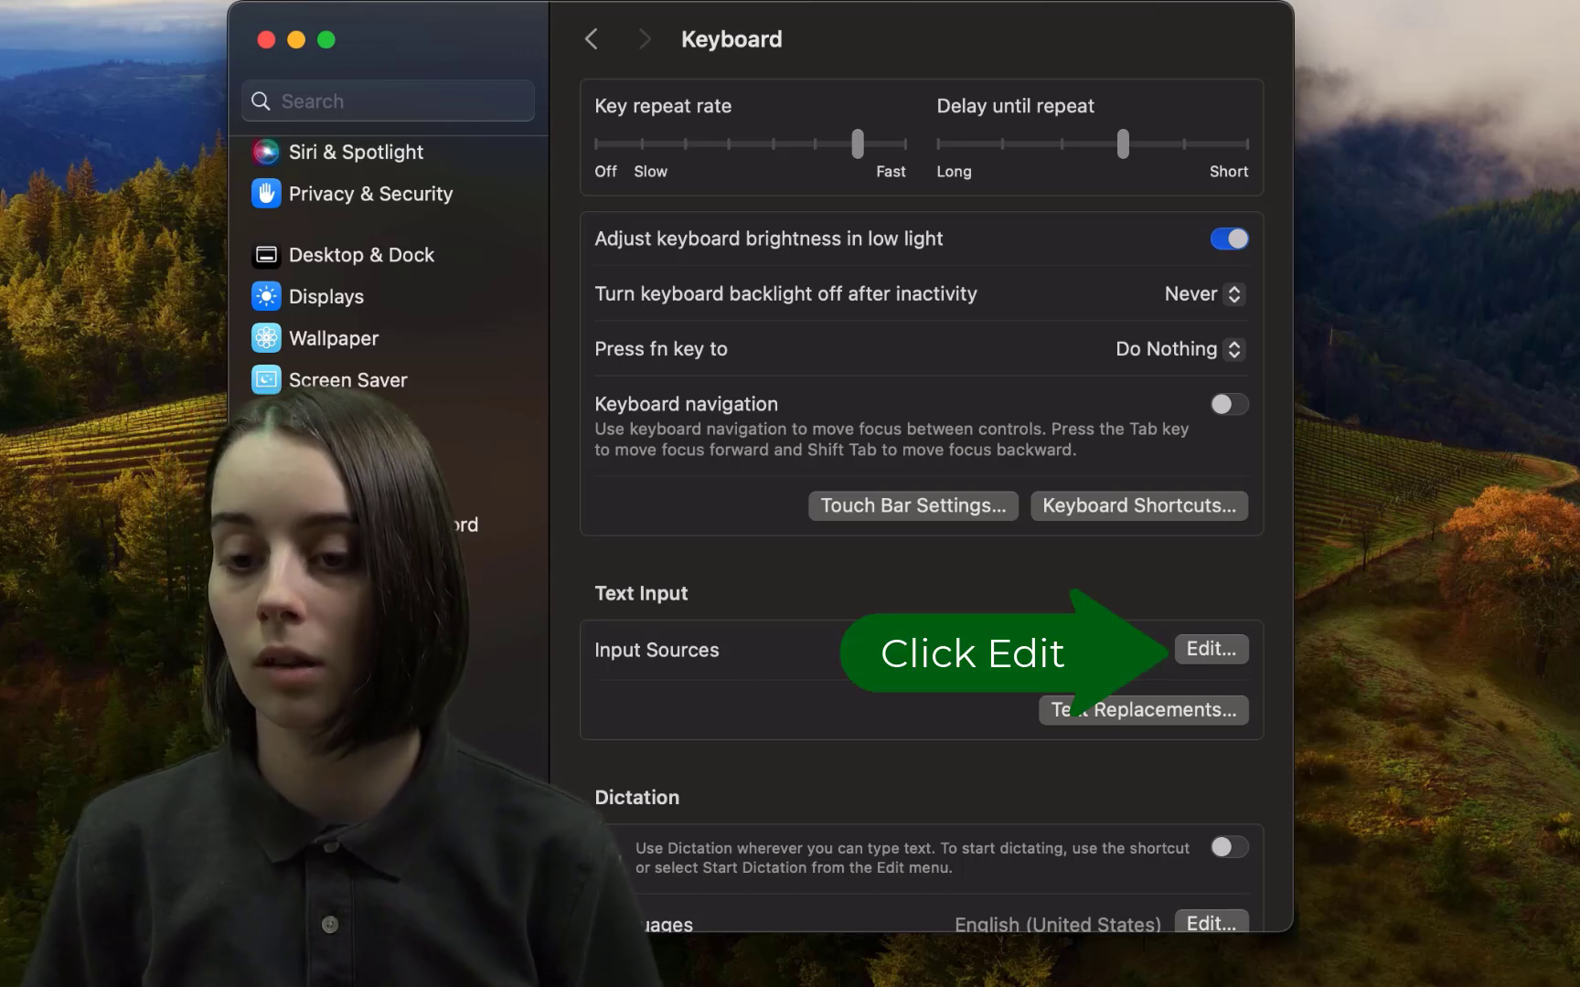
pyautogui.click(1192, 651)
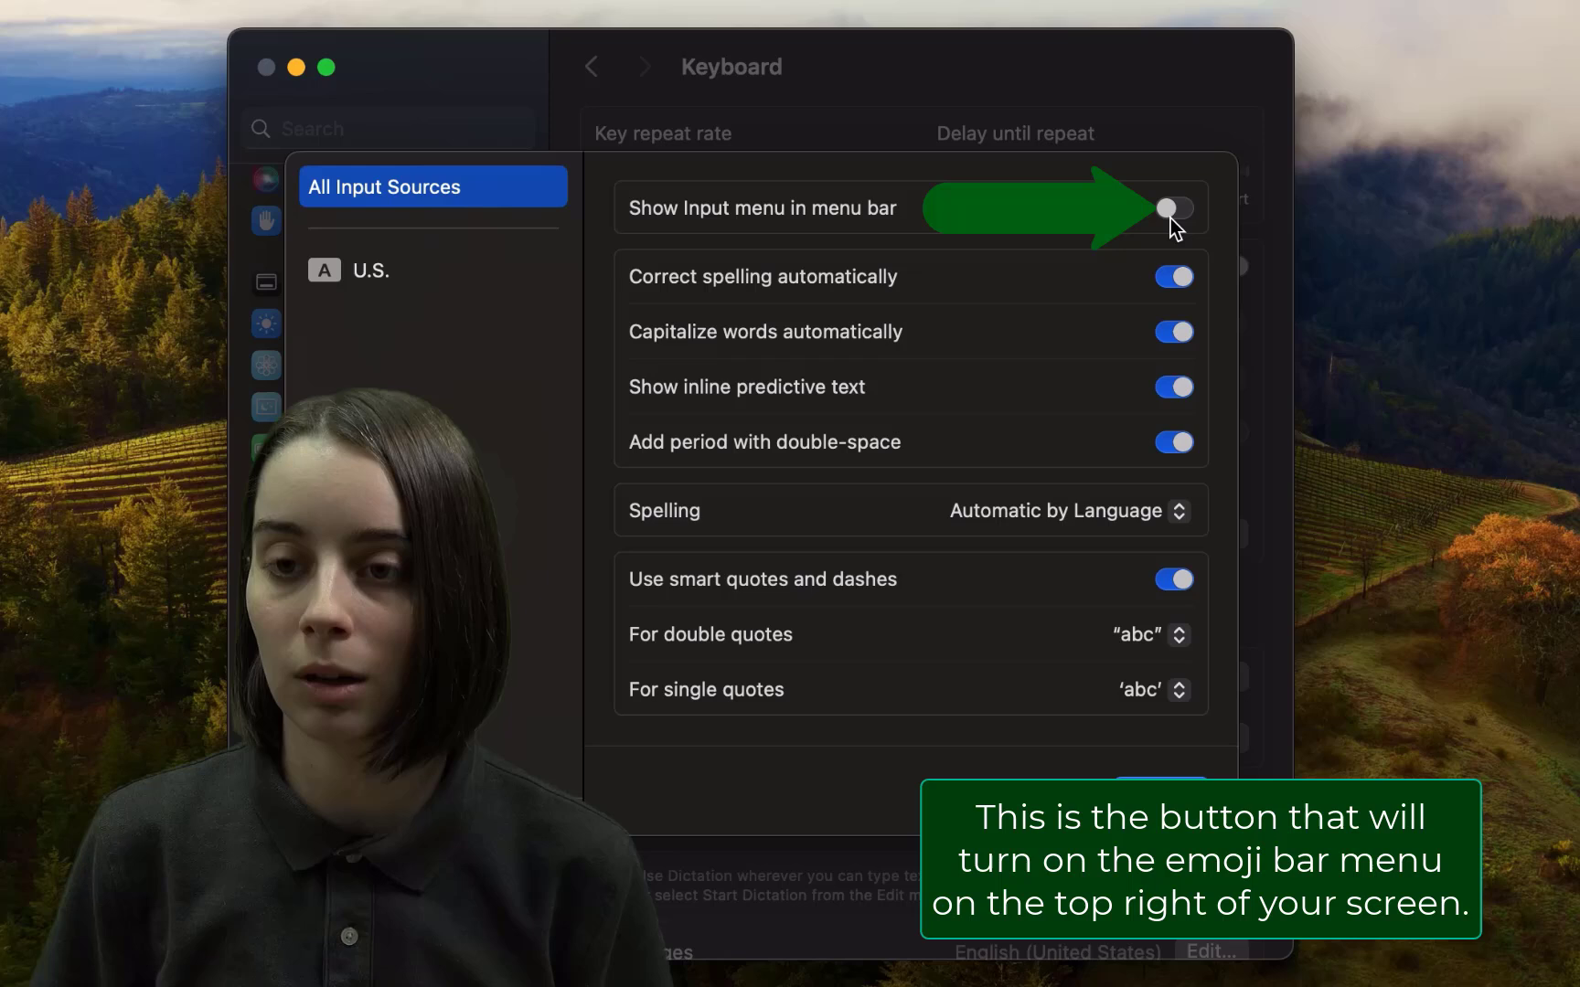
pyautogui.click(1177, 217)
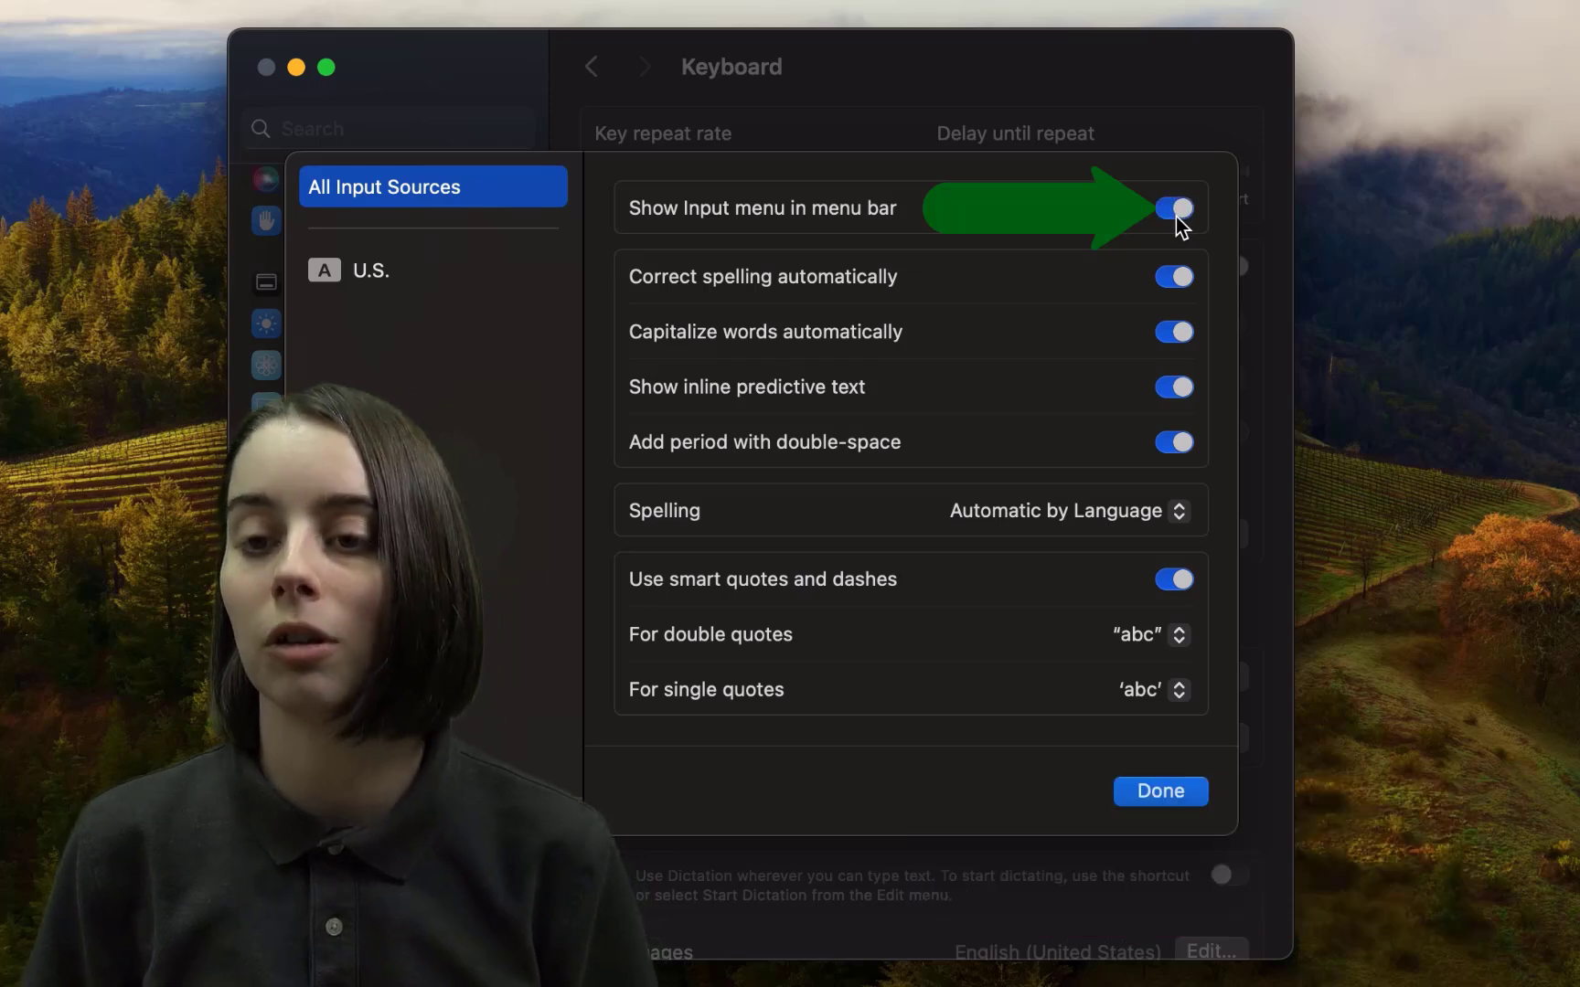
pyautogui.click(1181, 794)
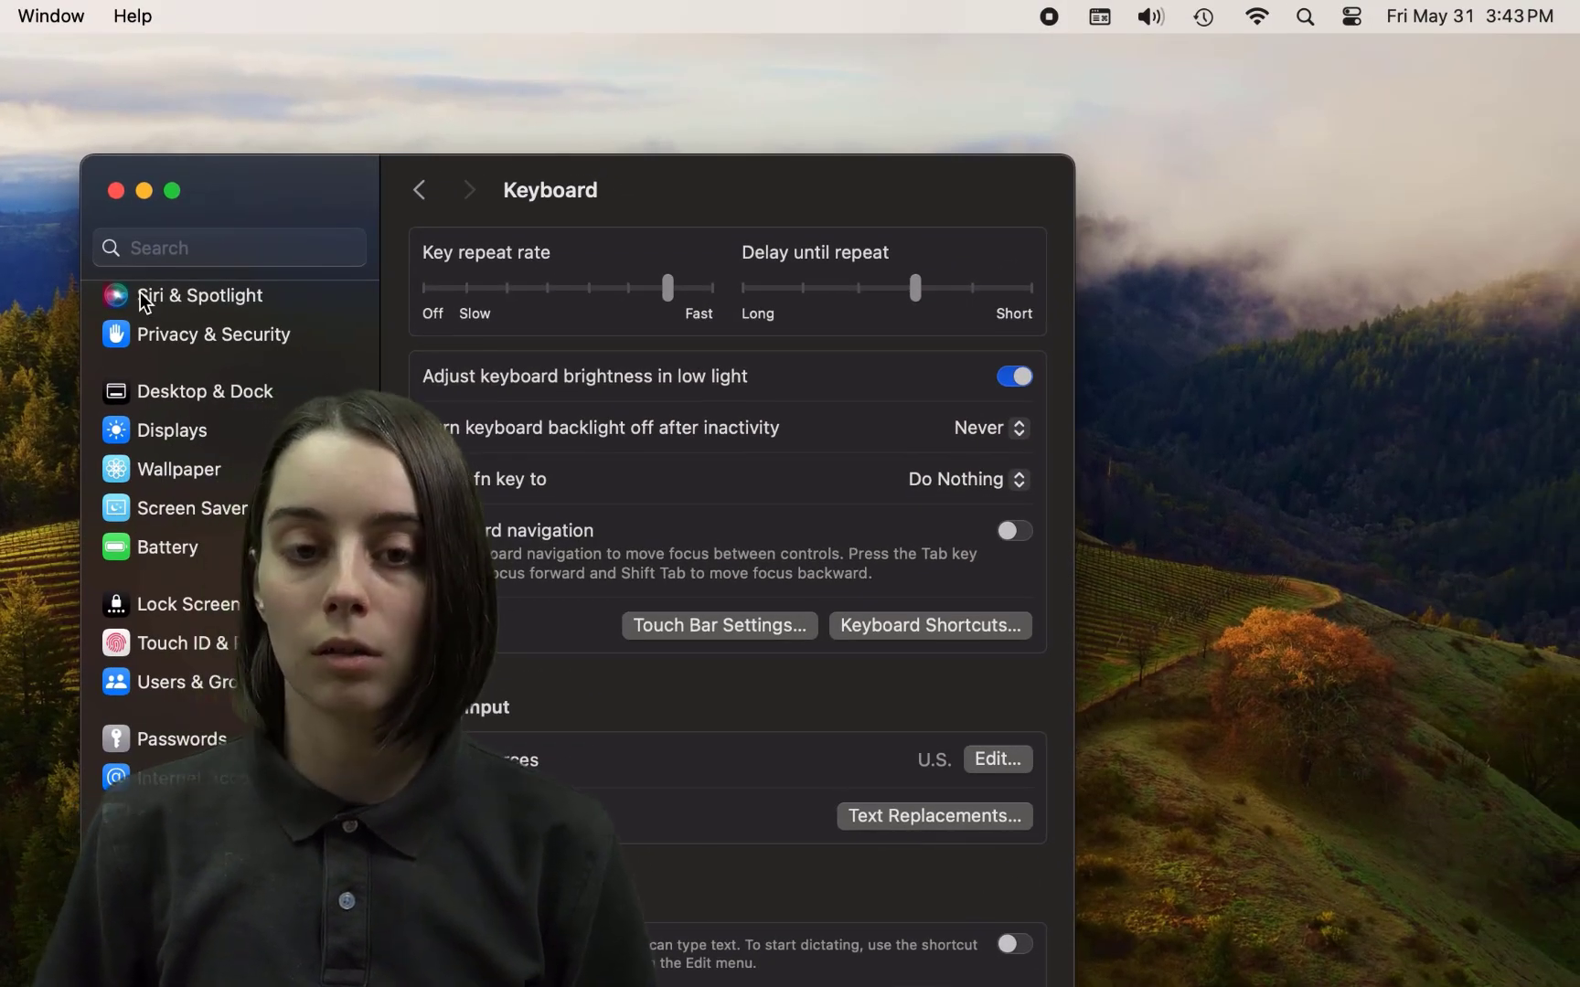
# Close System Settings and choose Show Emoji & Symbols from the menu-bar Input menu.
pyautogui.click(116, 191)
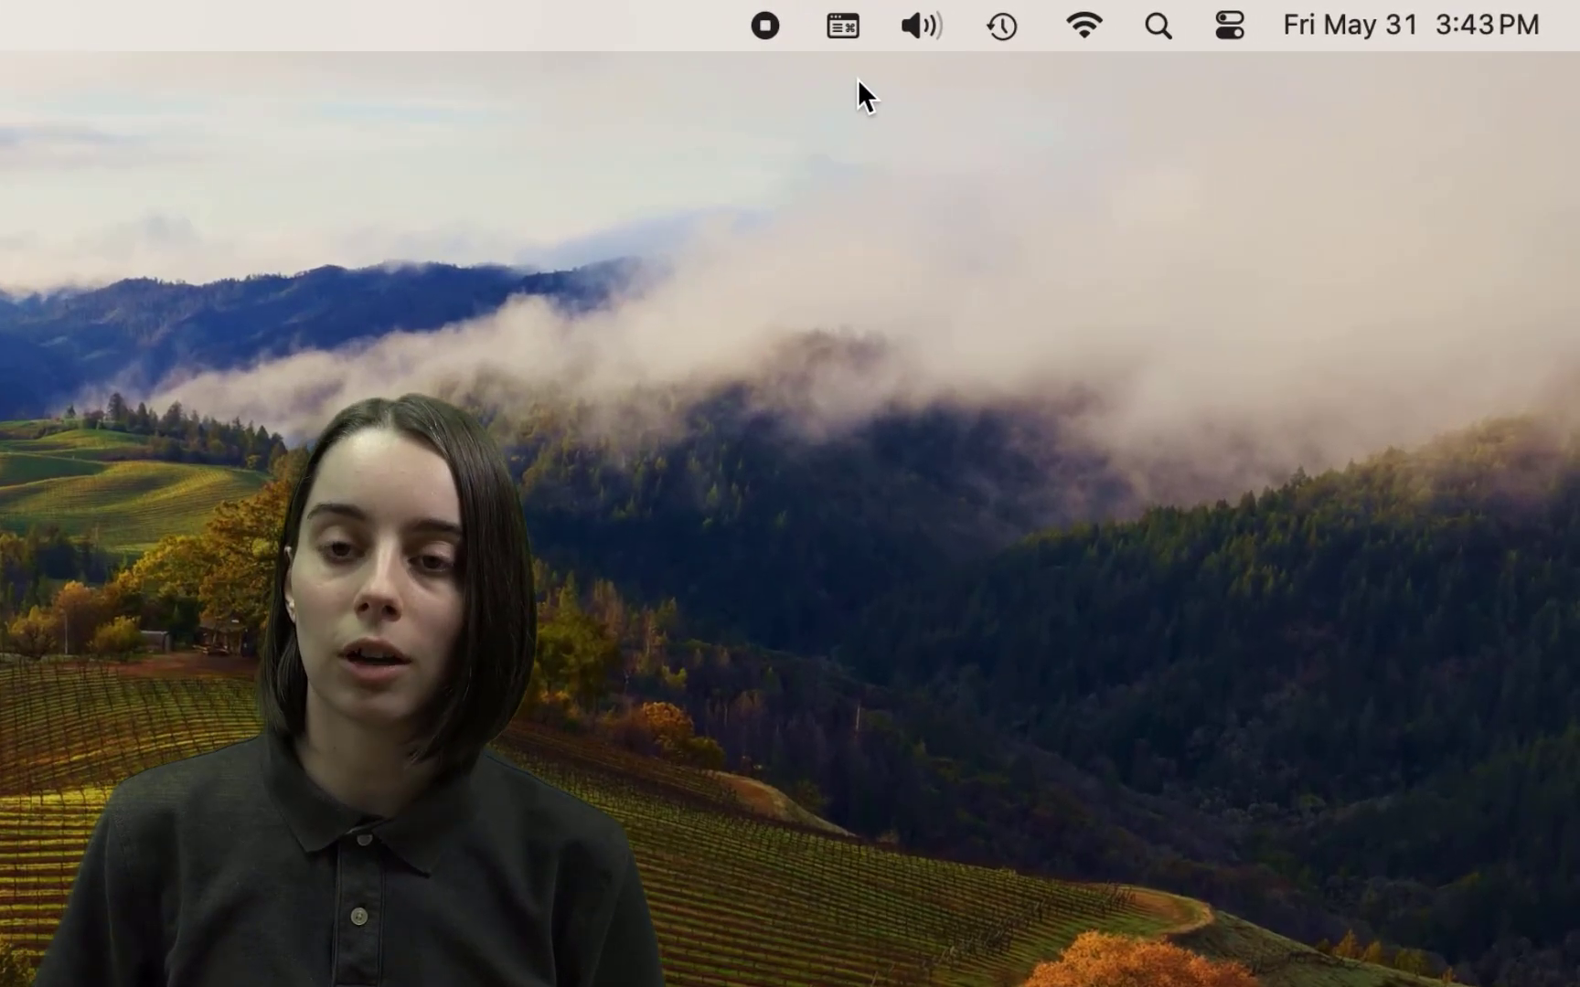
pyautogui.click(835, 33)
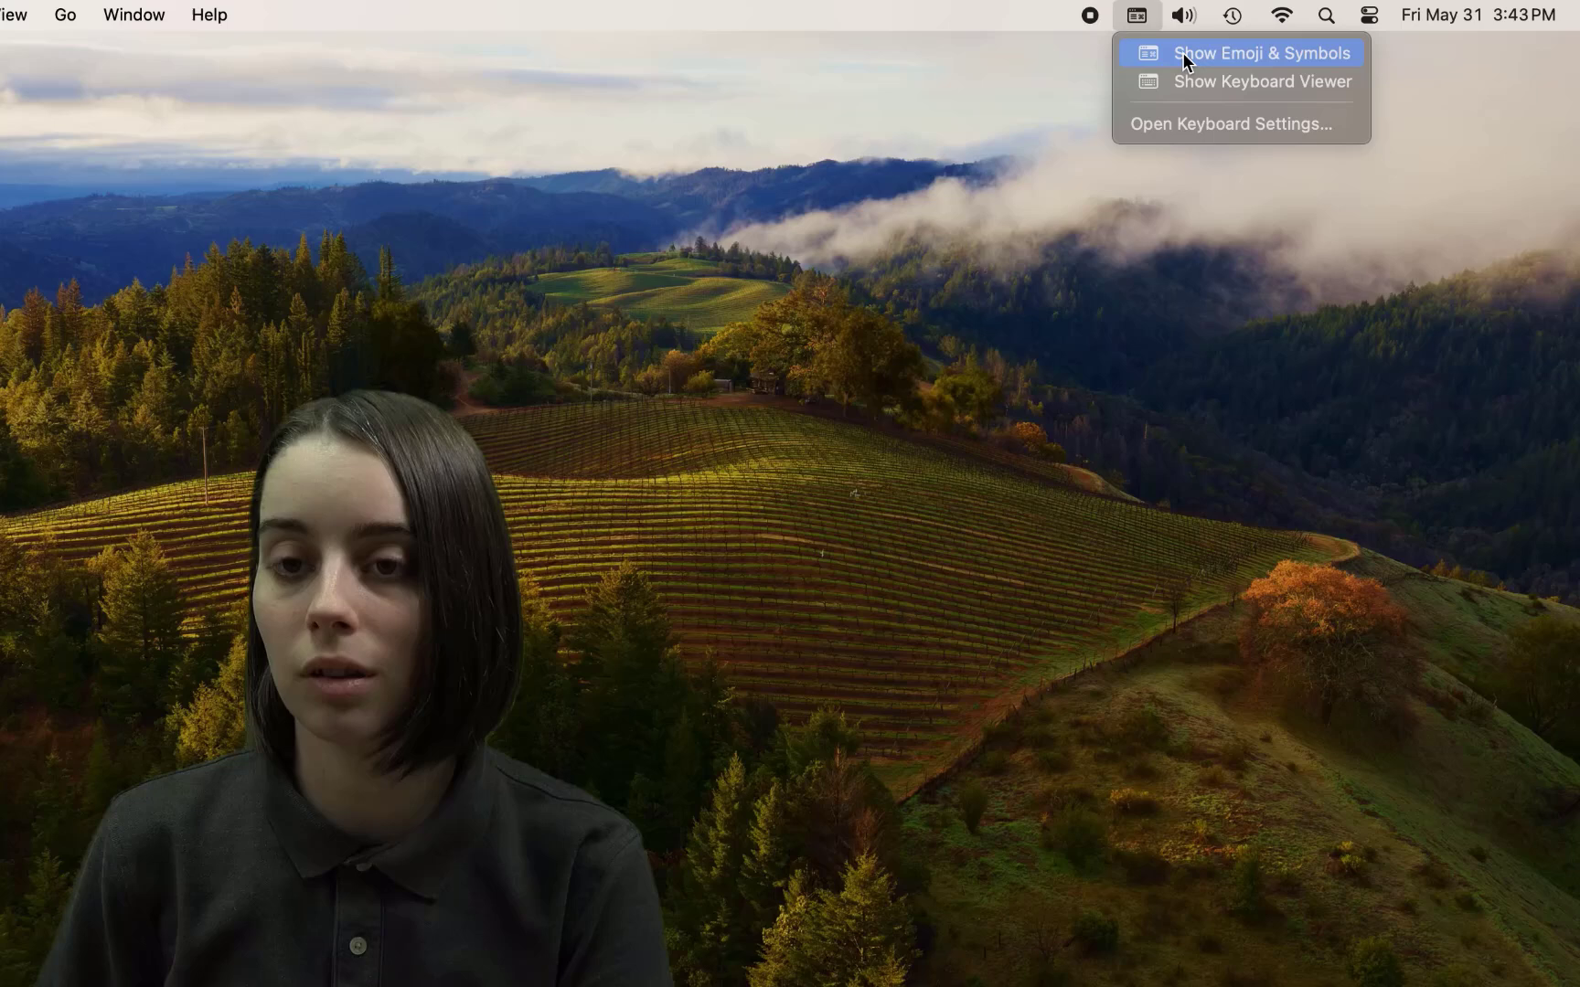
pyautogui.click(920, 88)
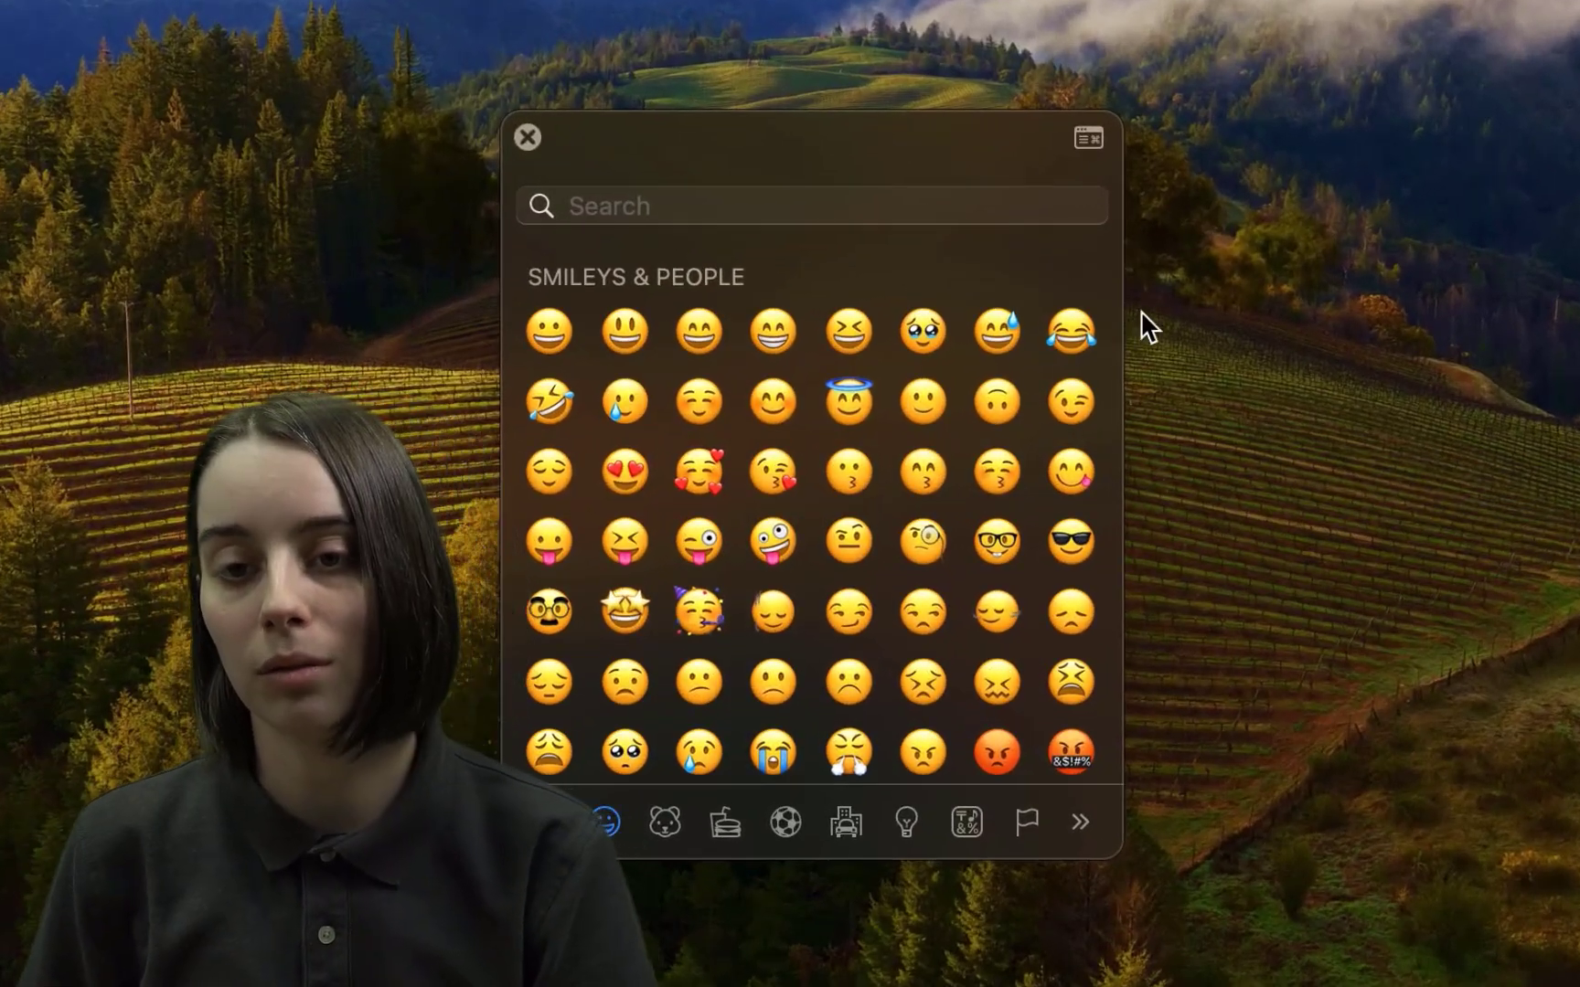
pyautogui.scroll(-10, 928, 569)
pyautogui.scroll(-15, 928, 569)
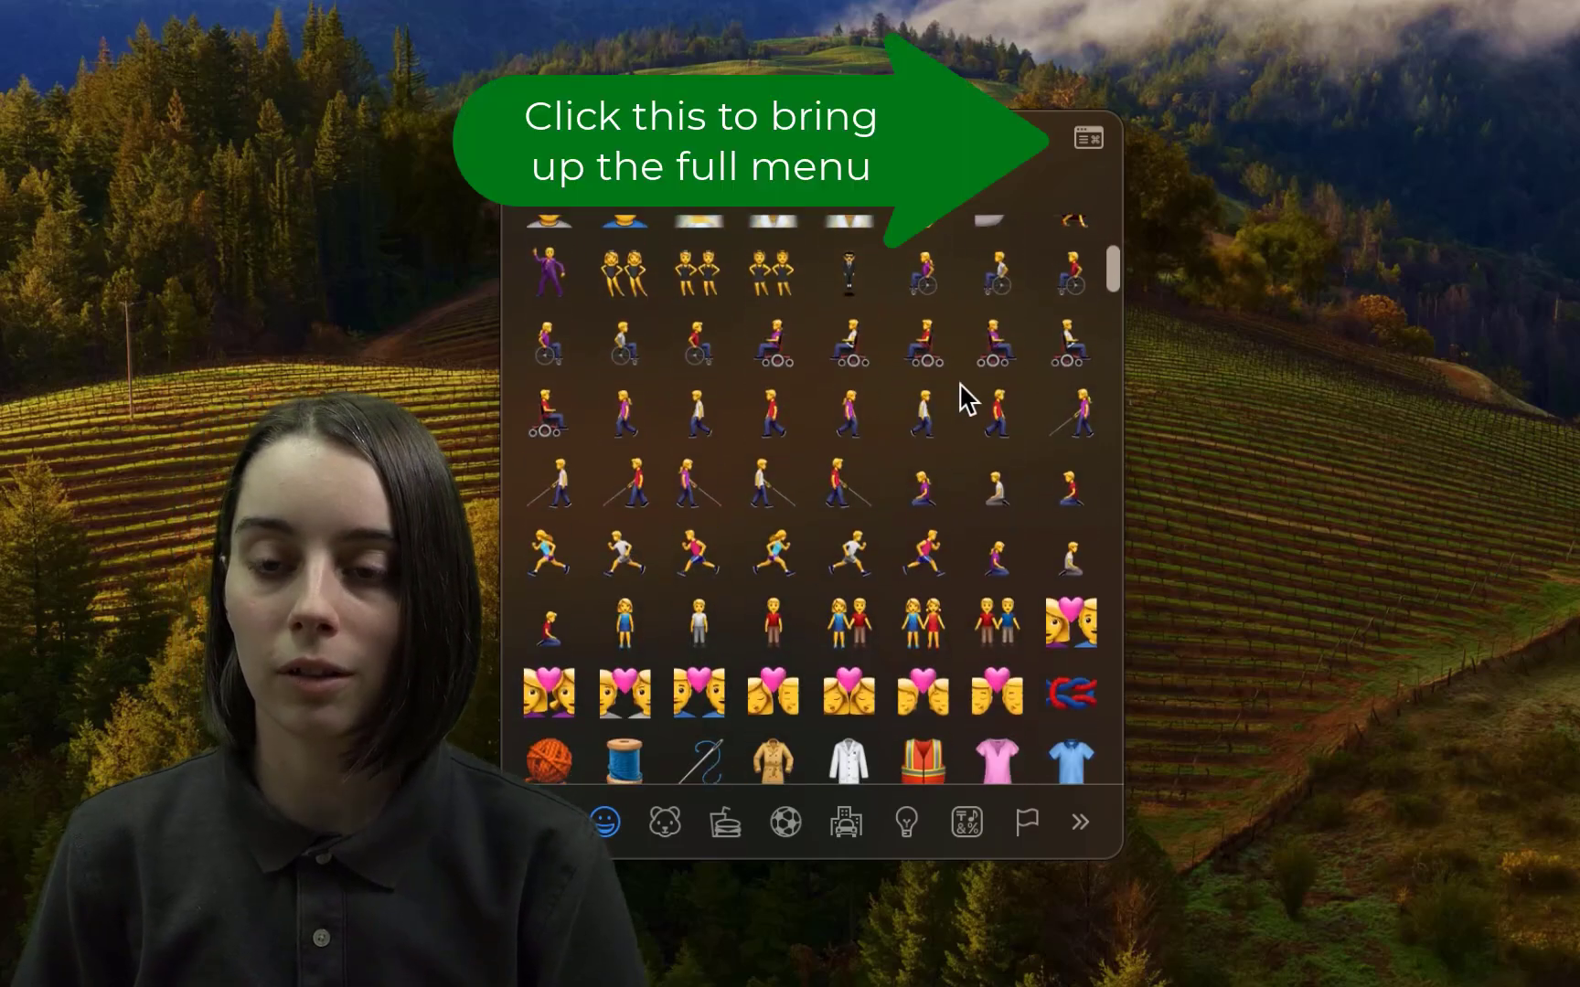
# Expand the picker into the full Character Viewer and browse the emoji categories.
pyautogui.click(1088, 139)
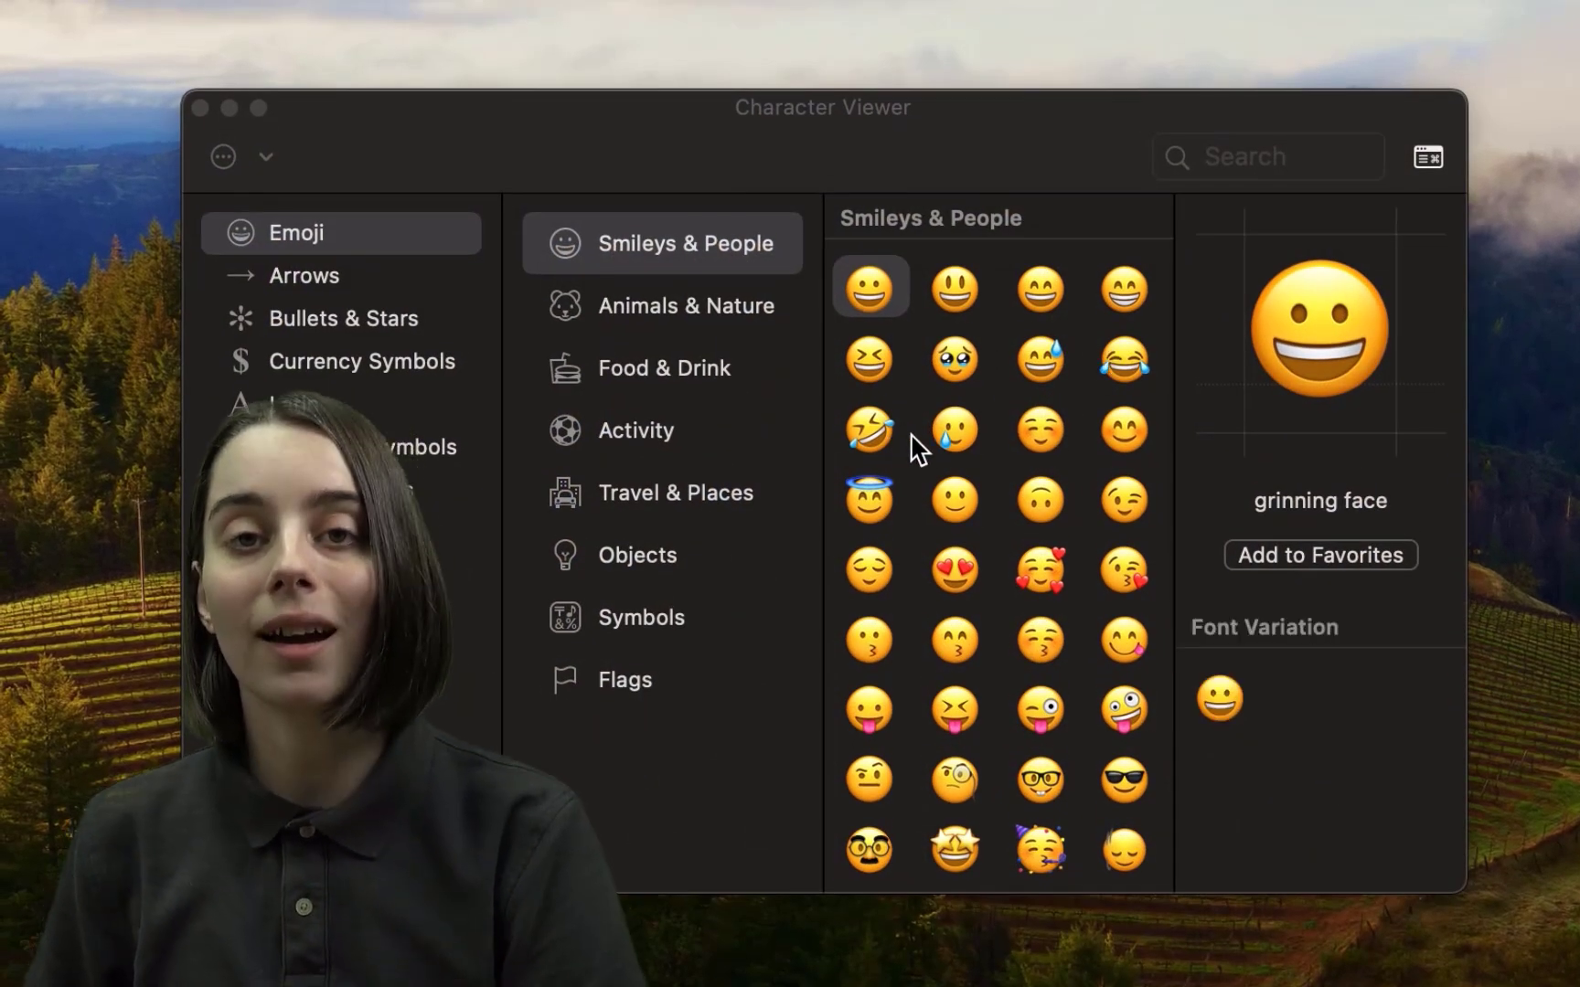
pyautogui.scroll(-10, 991, 575)
pyautogui.scroll(-10, 991, 576)
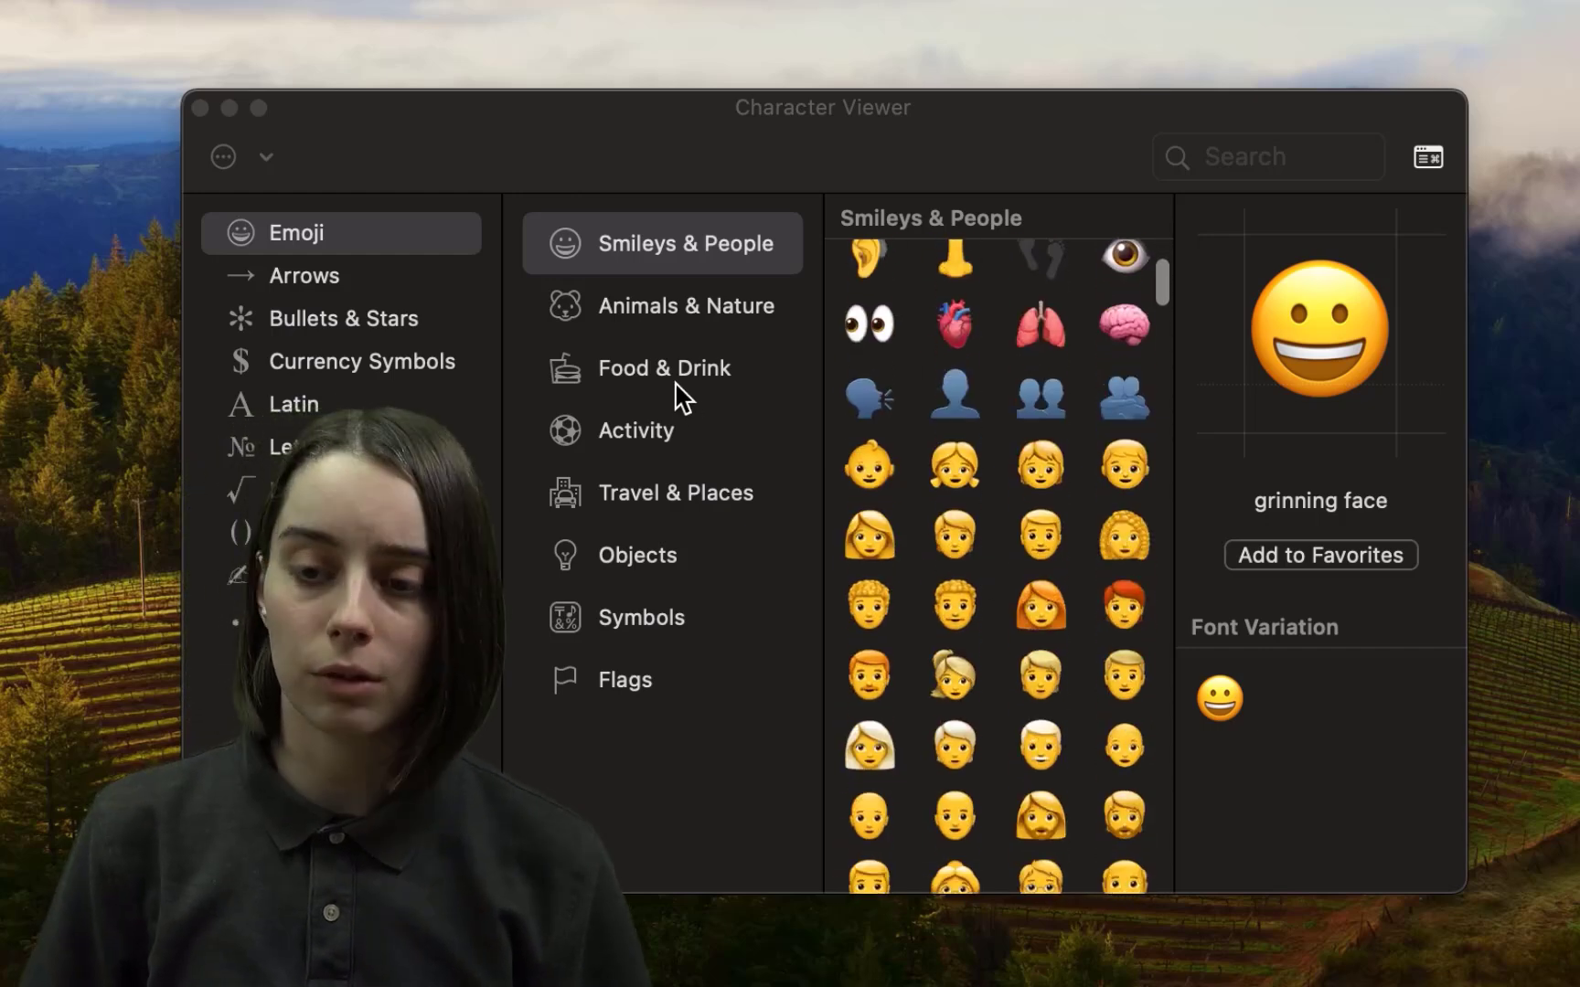
pyautogui.click(657, 322)
pyautogui.click(653, 375)
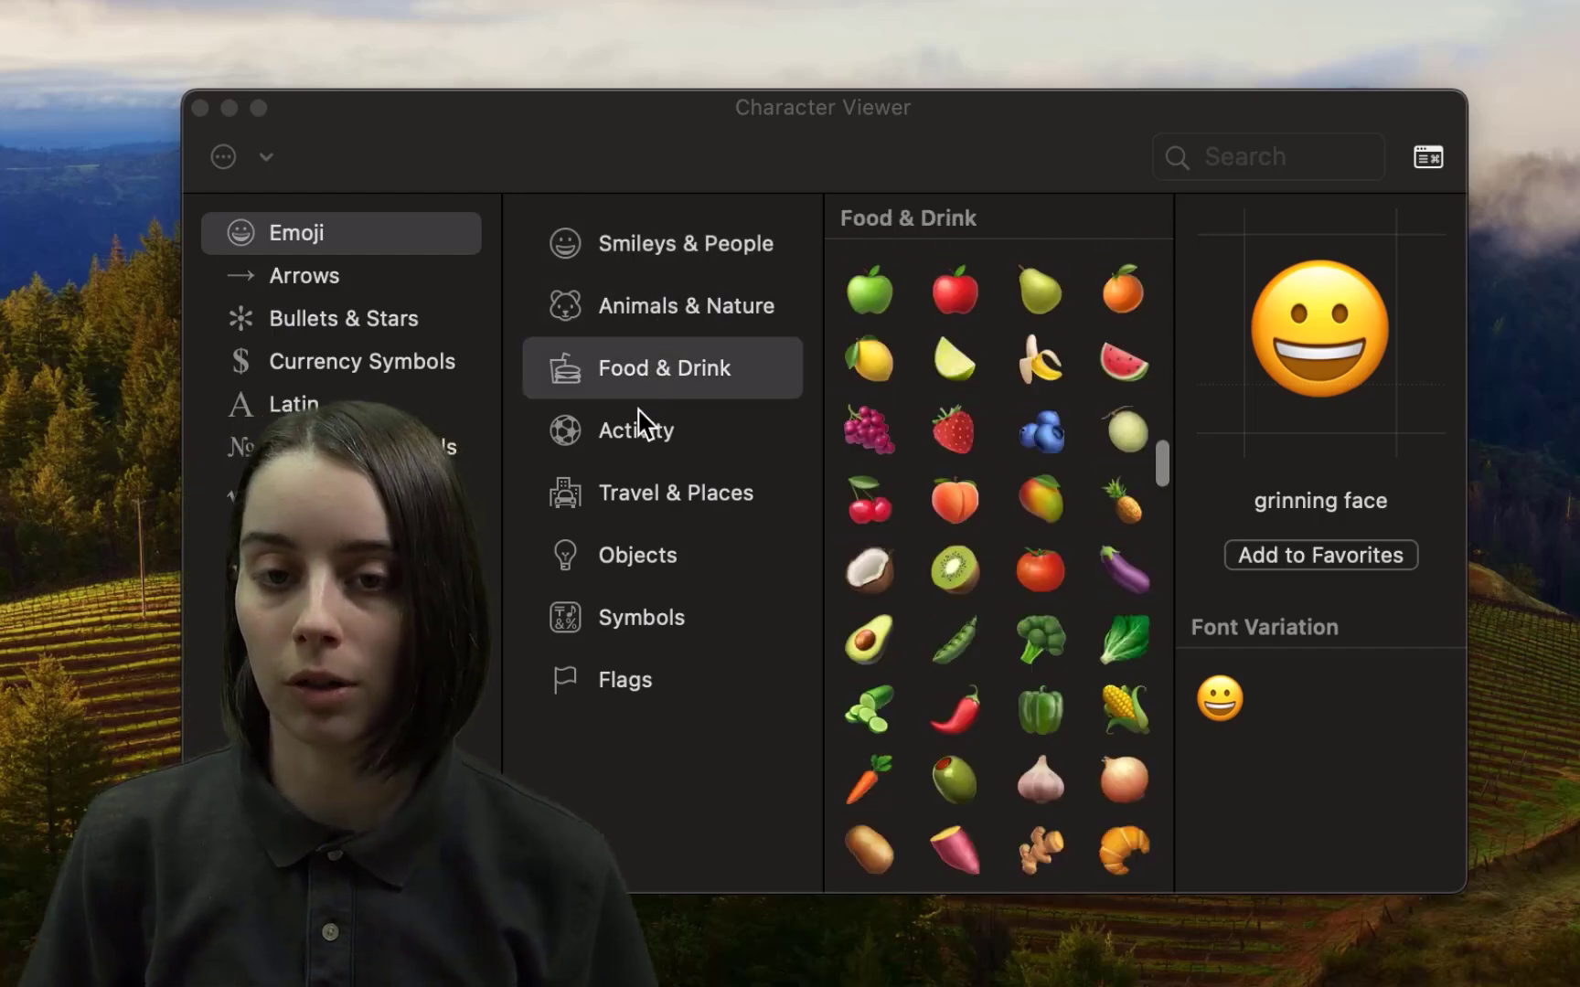
pyautogui.click(635, 441)
pyautogui.click(625, 493)
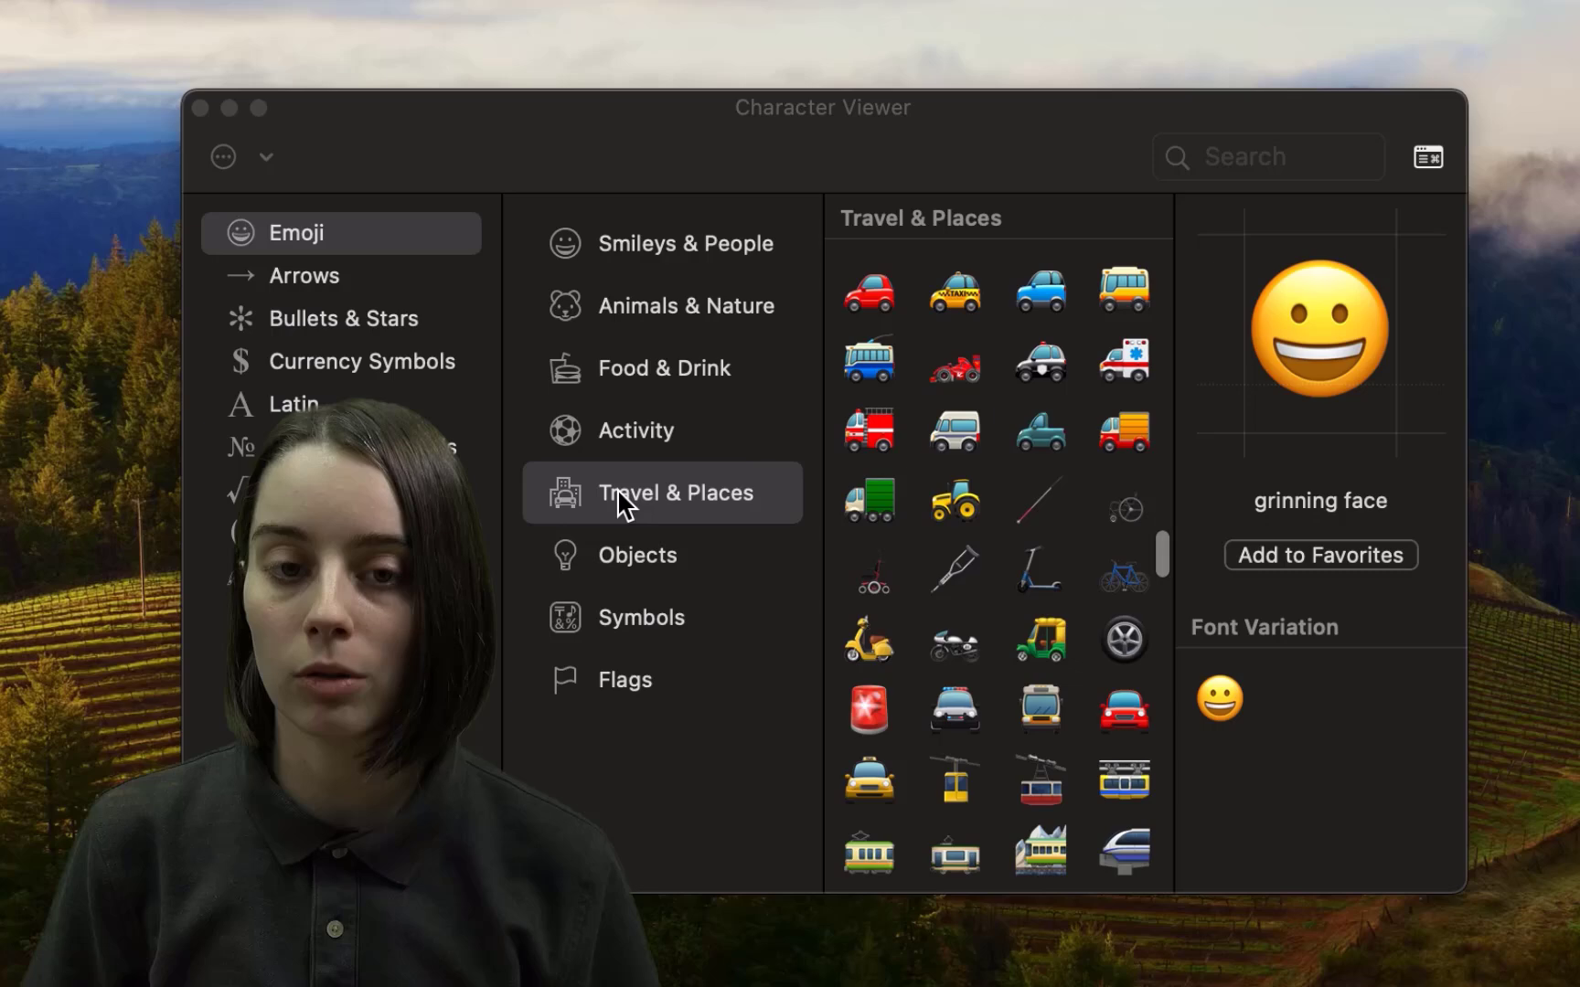
# Add the upwards arrow with tip rightwards from Arrows to Favorites.
pyautogui.click(365, 279)
pyautogui.scroll(-5, 636, 496)
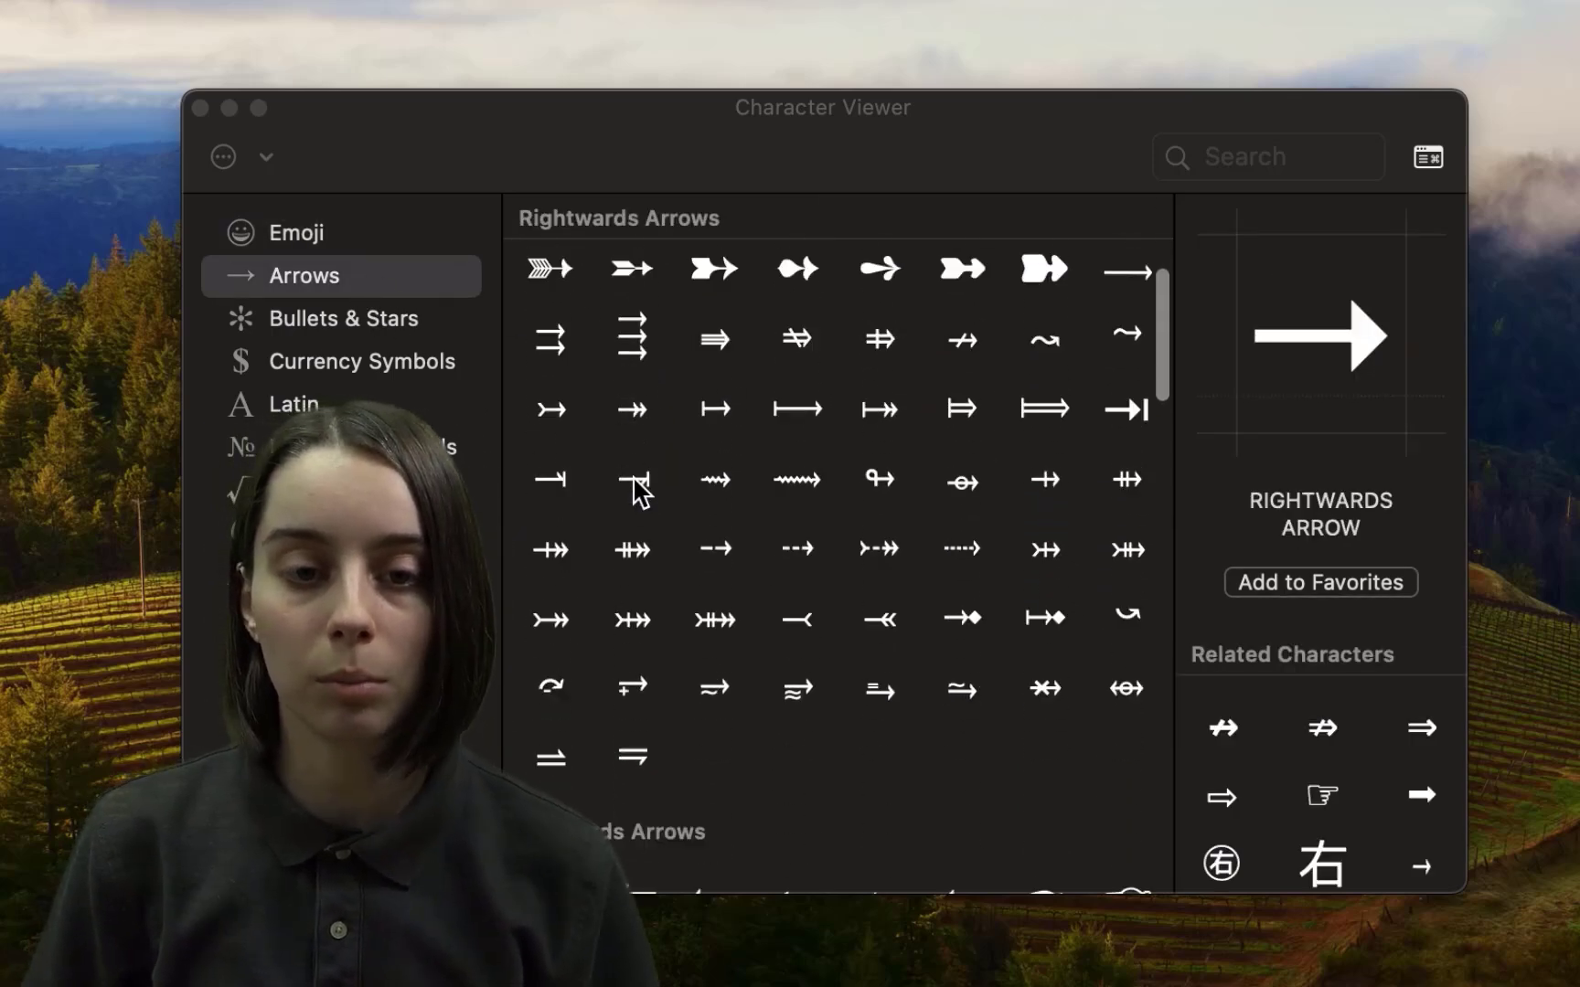
pyautogui.scroll(-15, 638, 492)
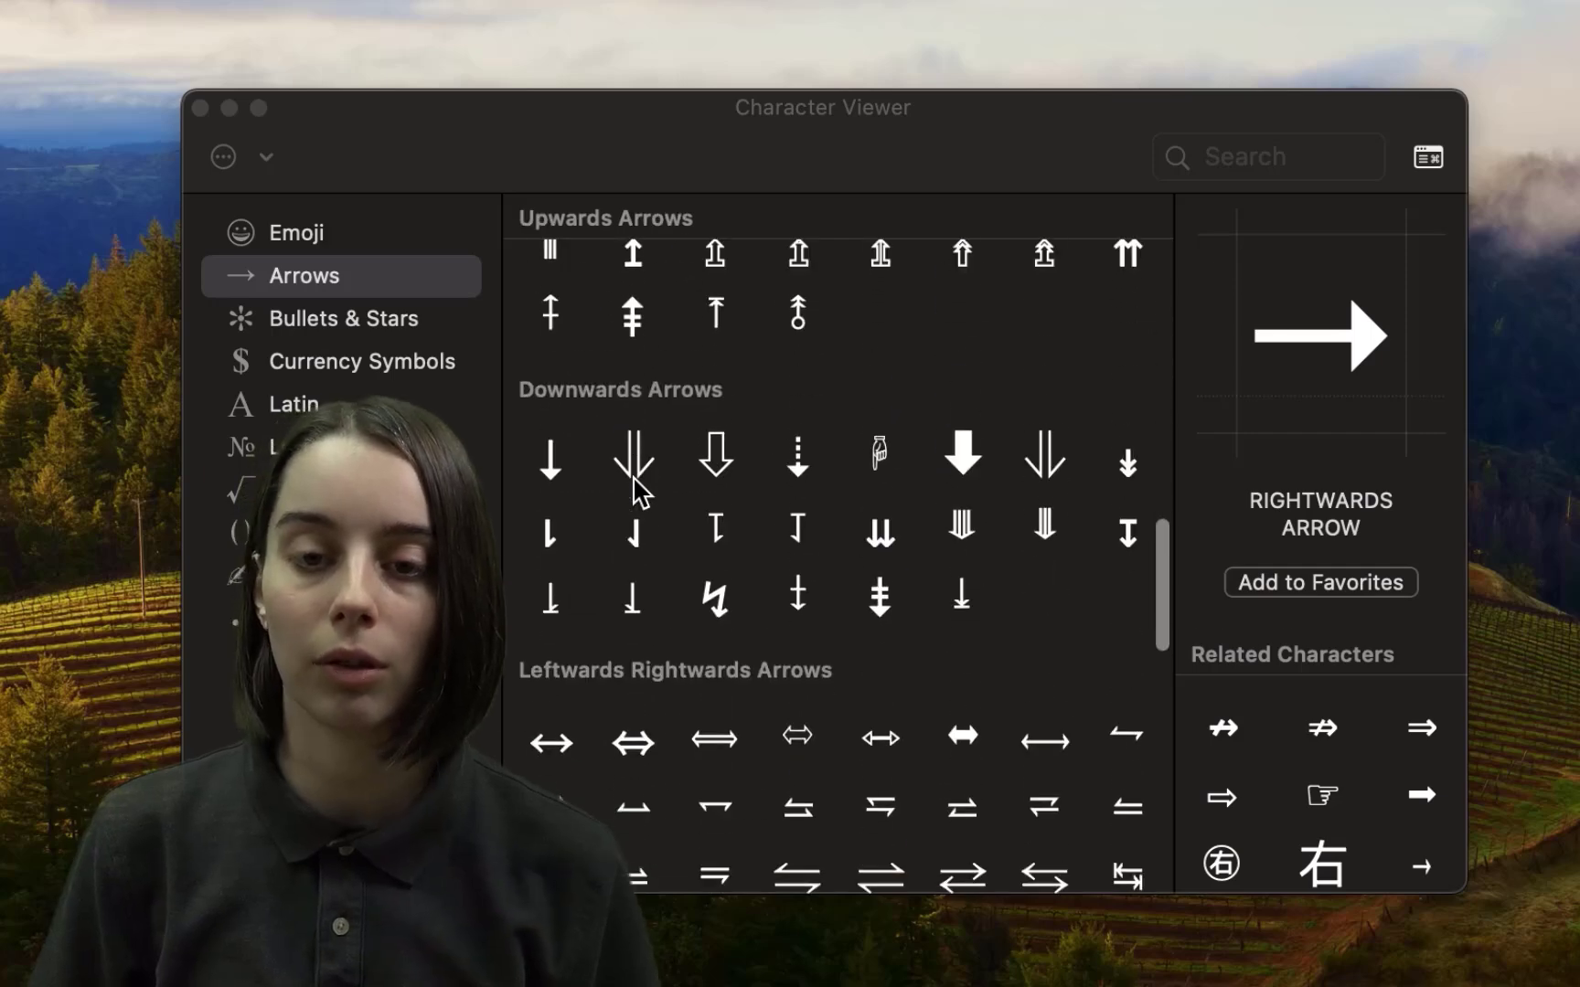
pyautogui.scroll(-10, 636, 492)
pyautogui.click(811, 519)
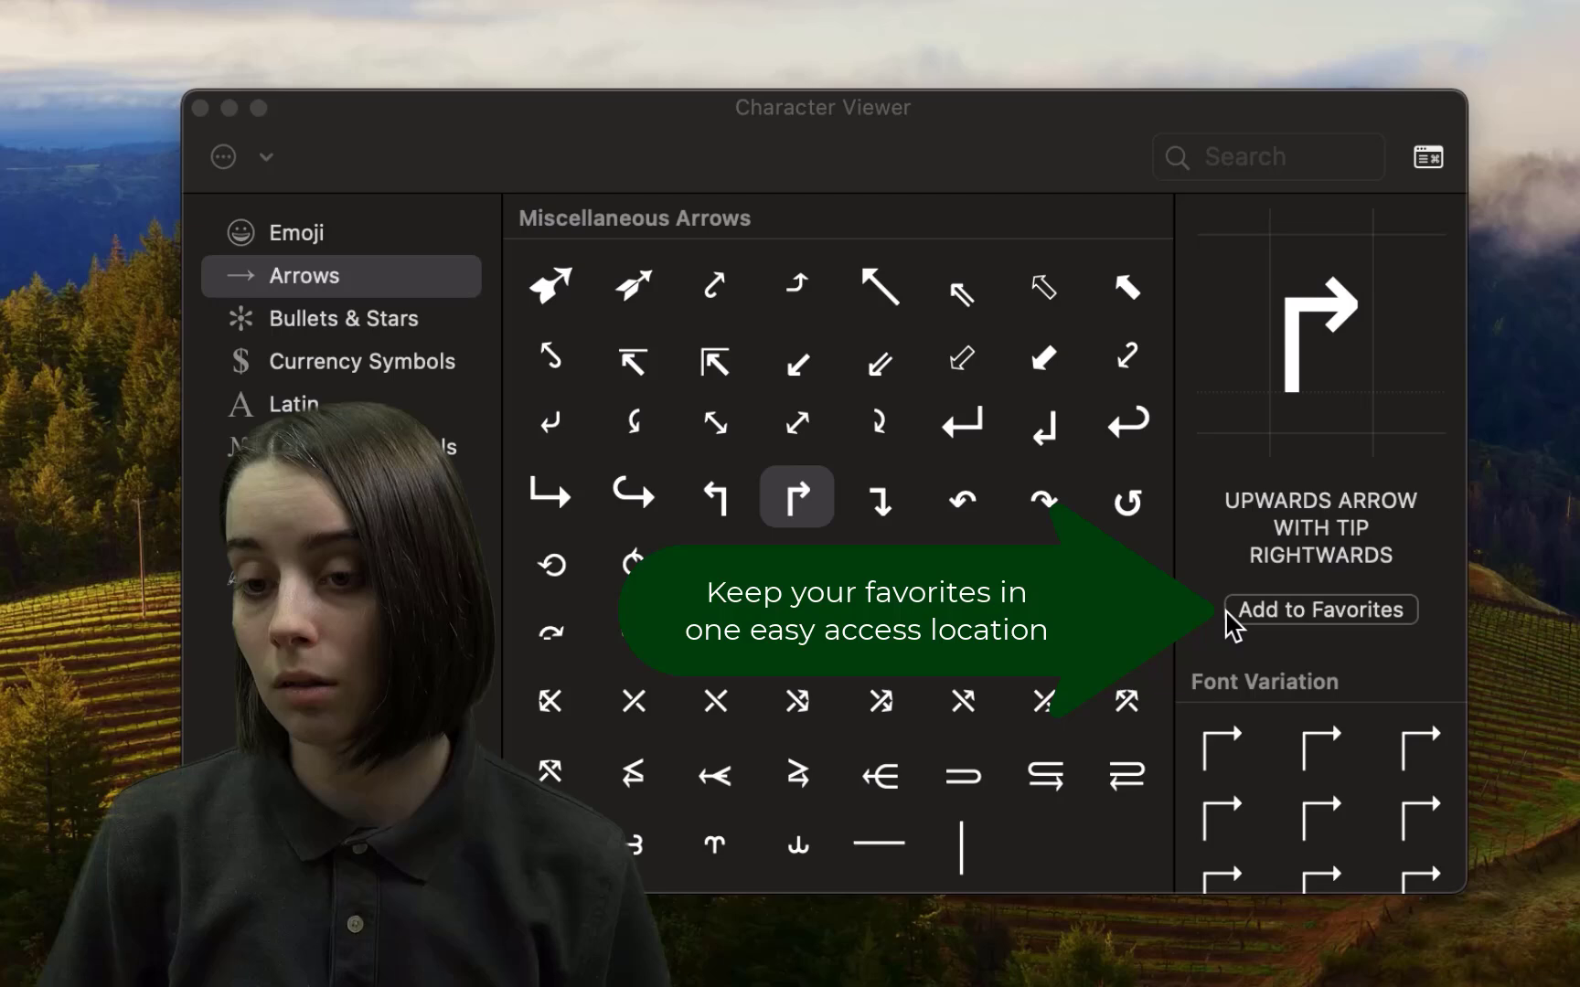
pyautogui.click(1278, 610)
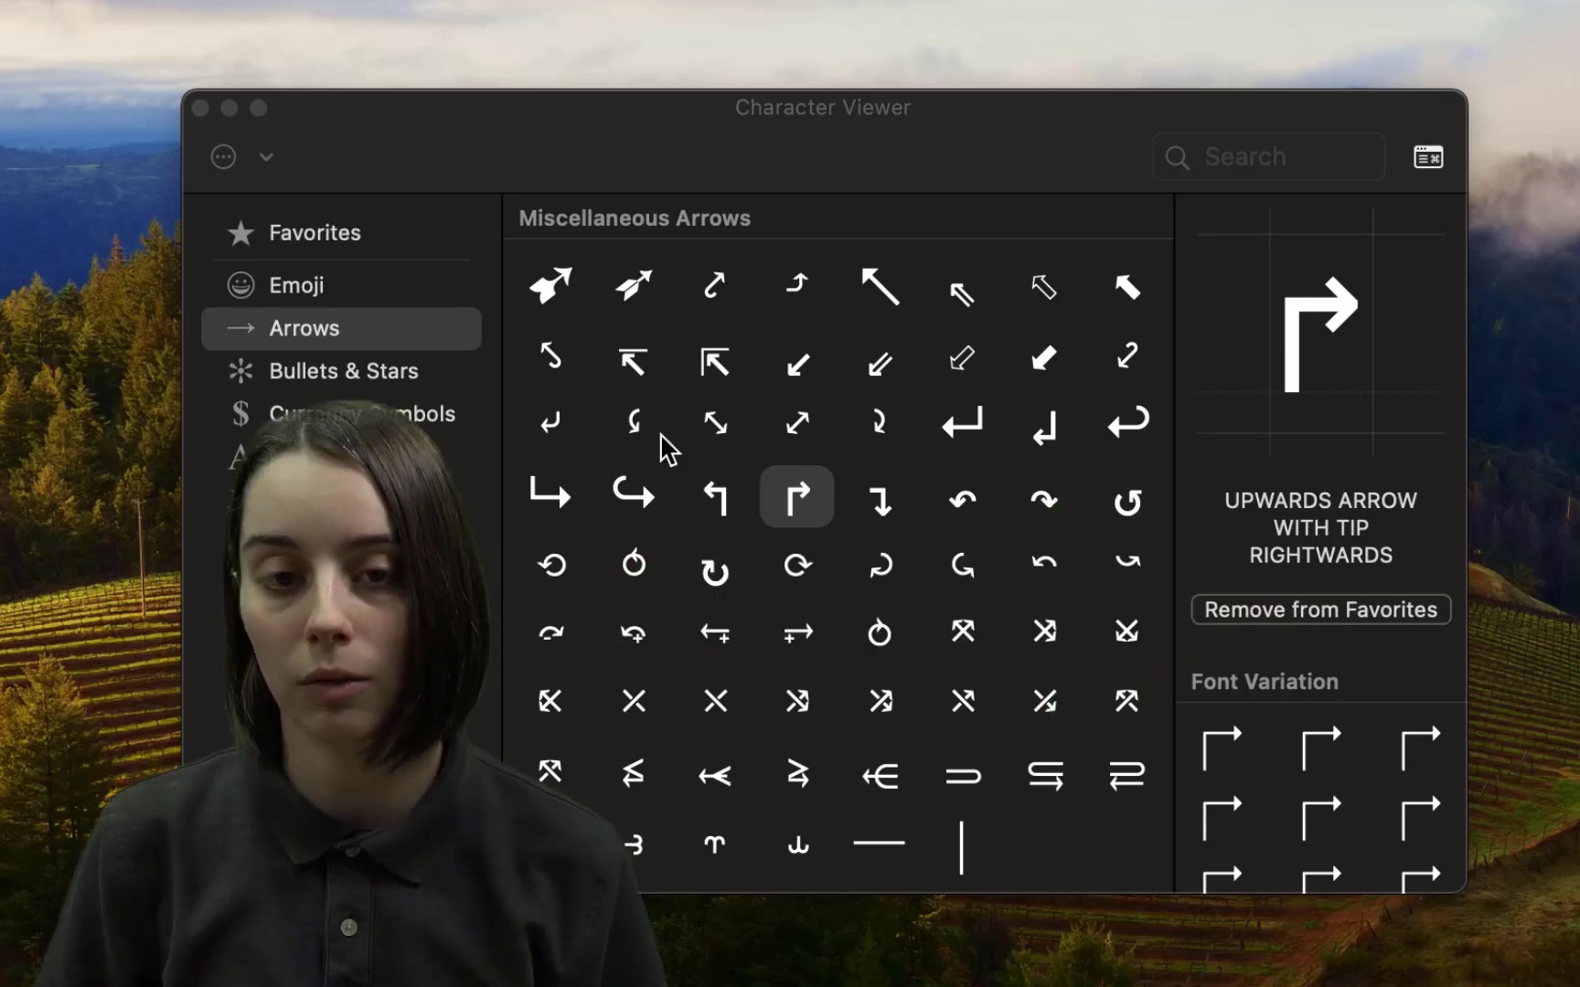
# Add the fox face from Animals & Nature to Favorites and view the Favorites list.
pyautogui.click(352, 297)
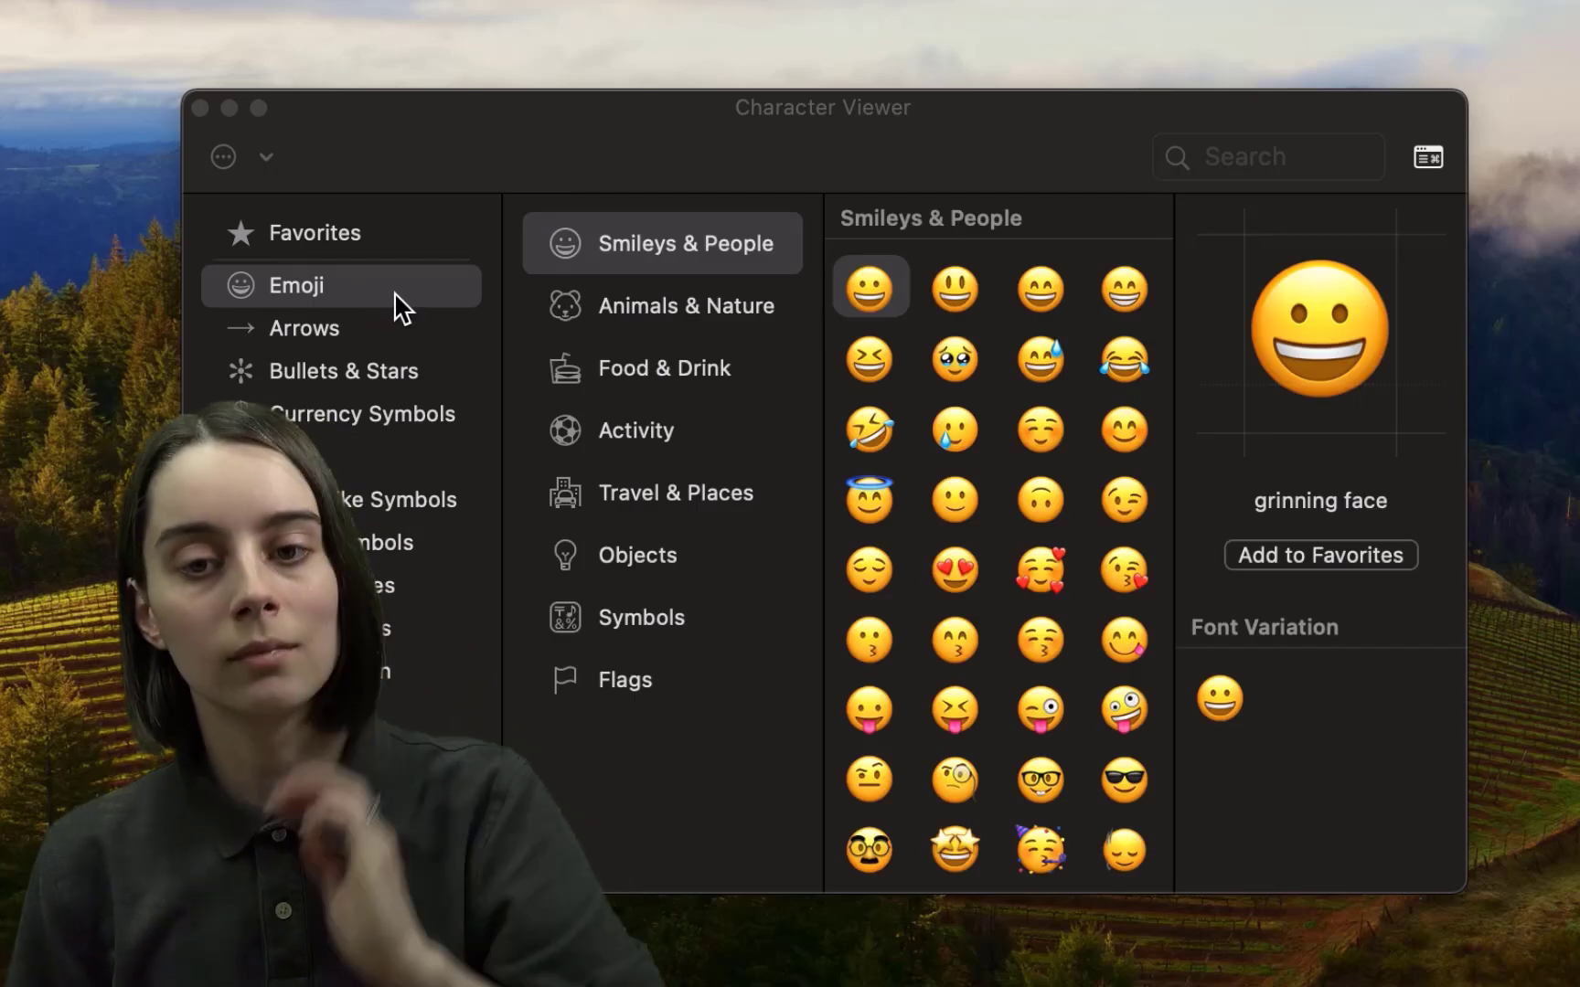
pyautogui.click(594, 320)
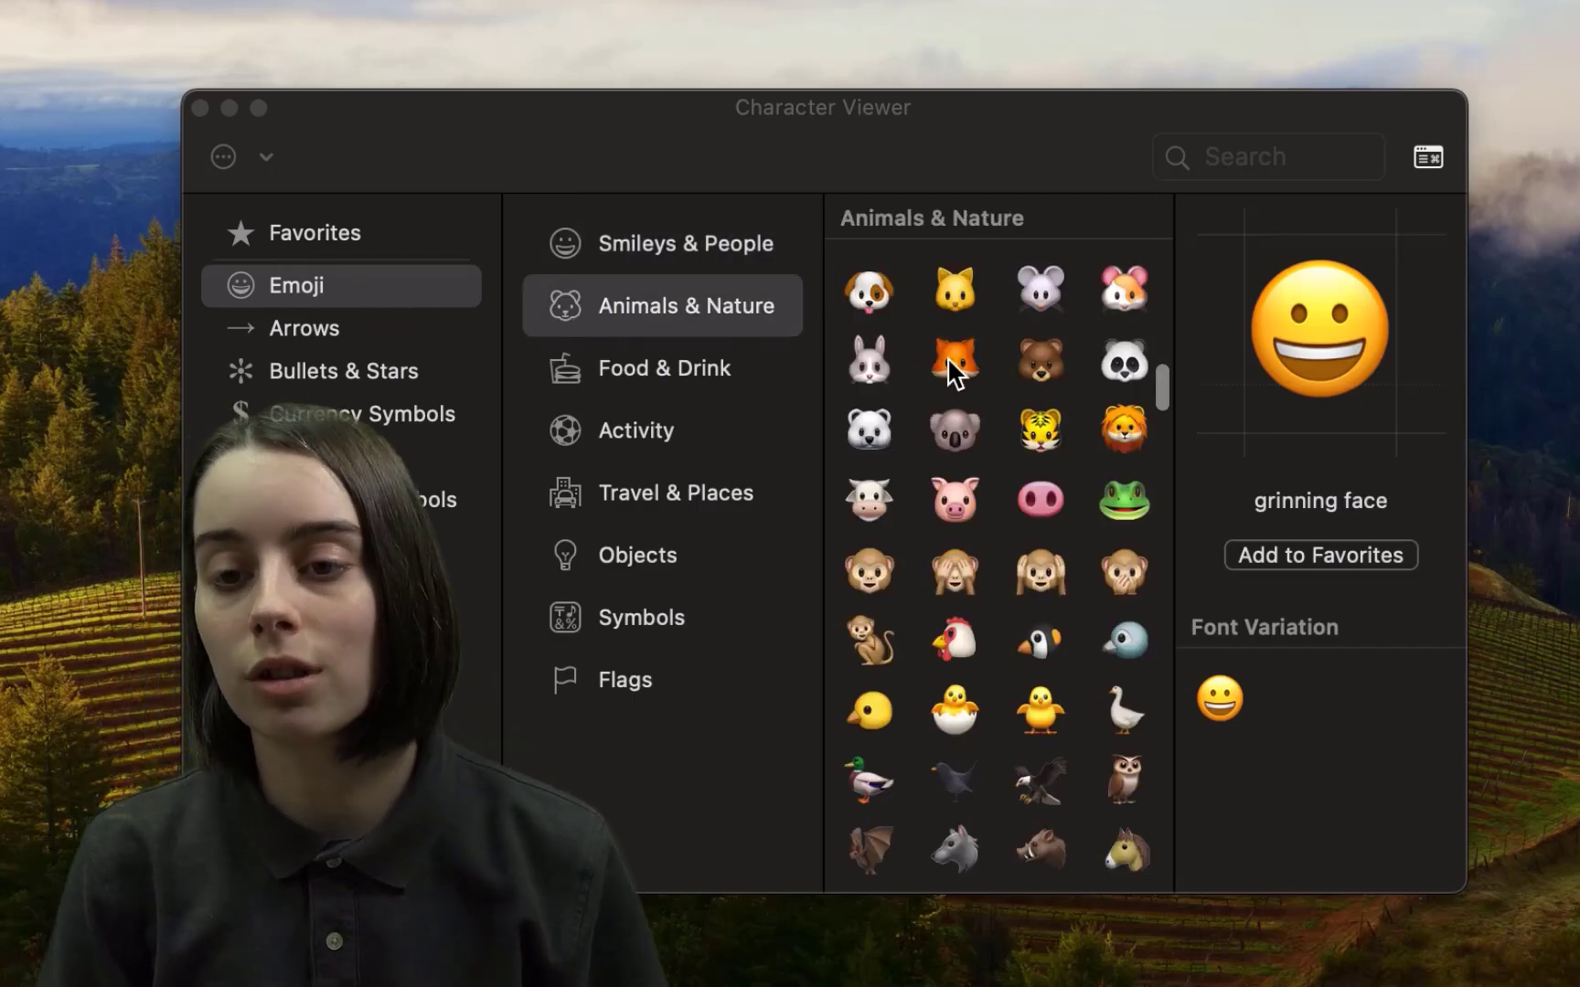
pyautogui.click(951, 359)
pyautogui.click(1261, 554)
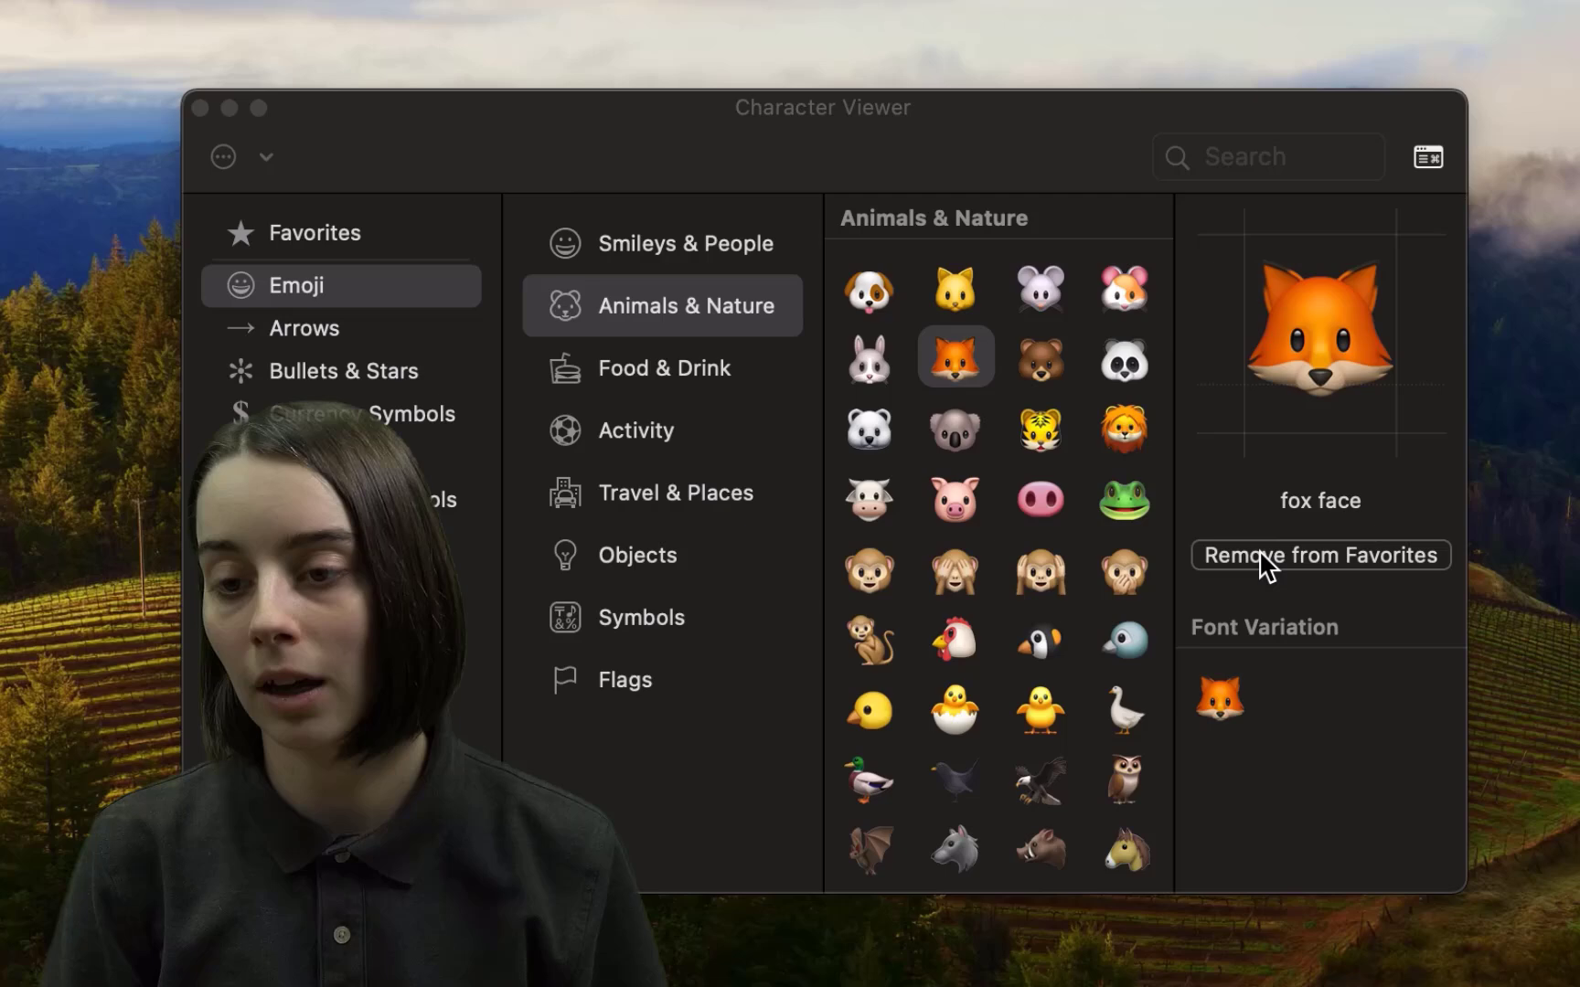
pyautogui.click(360, 237)
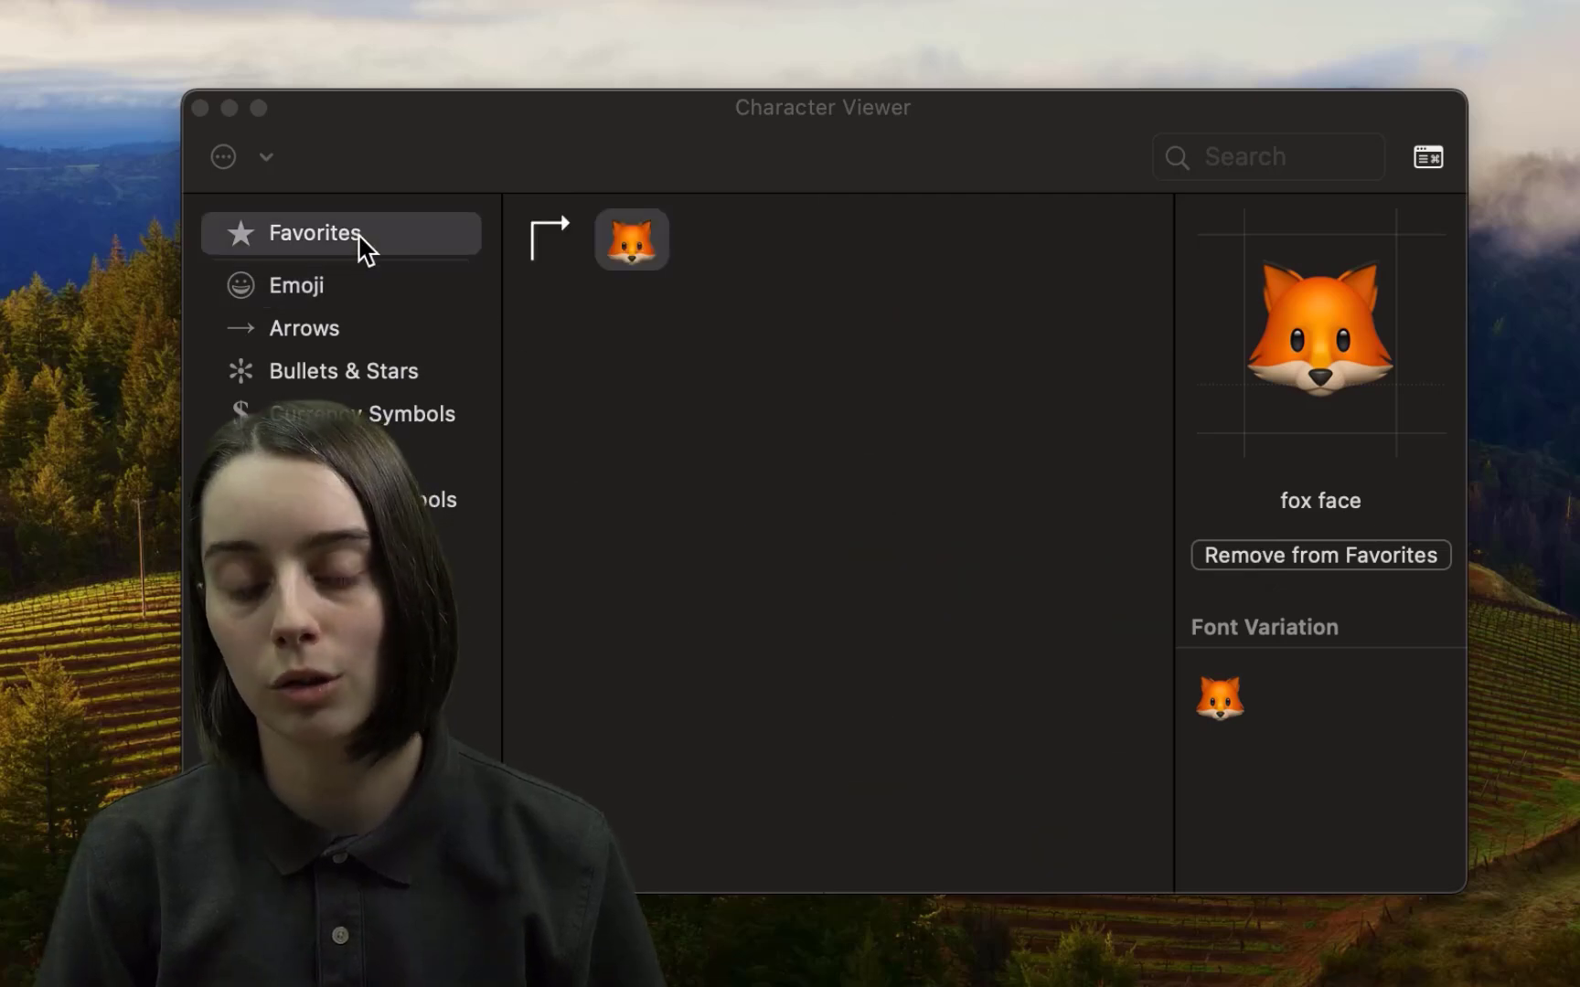
pyautogui.click(562, 240)
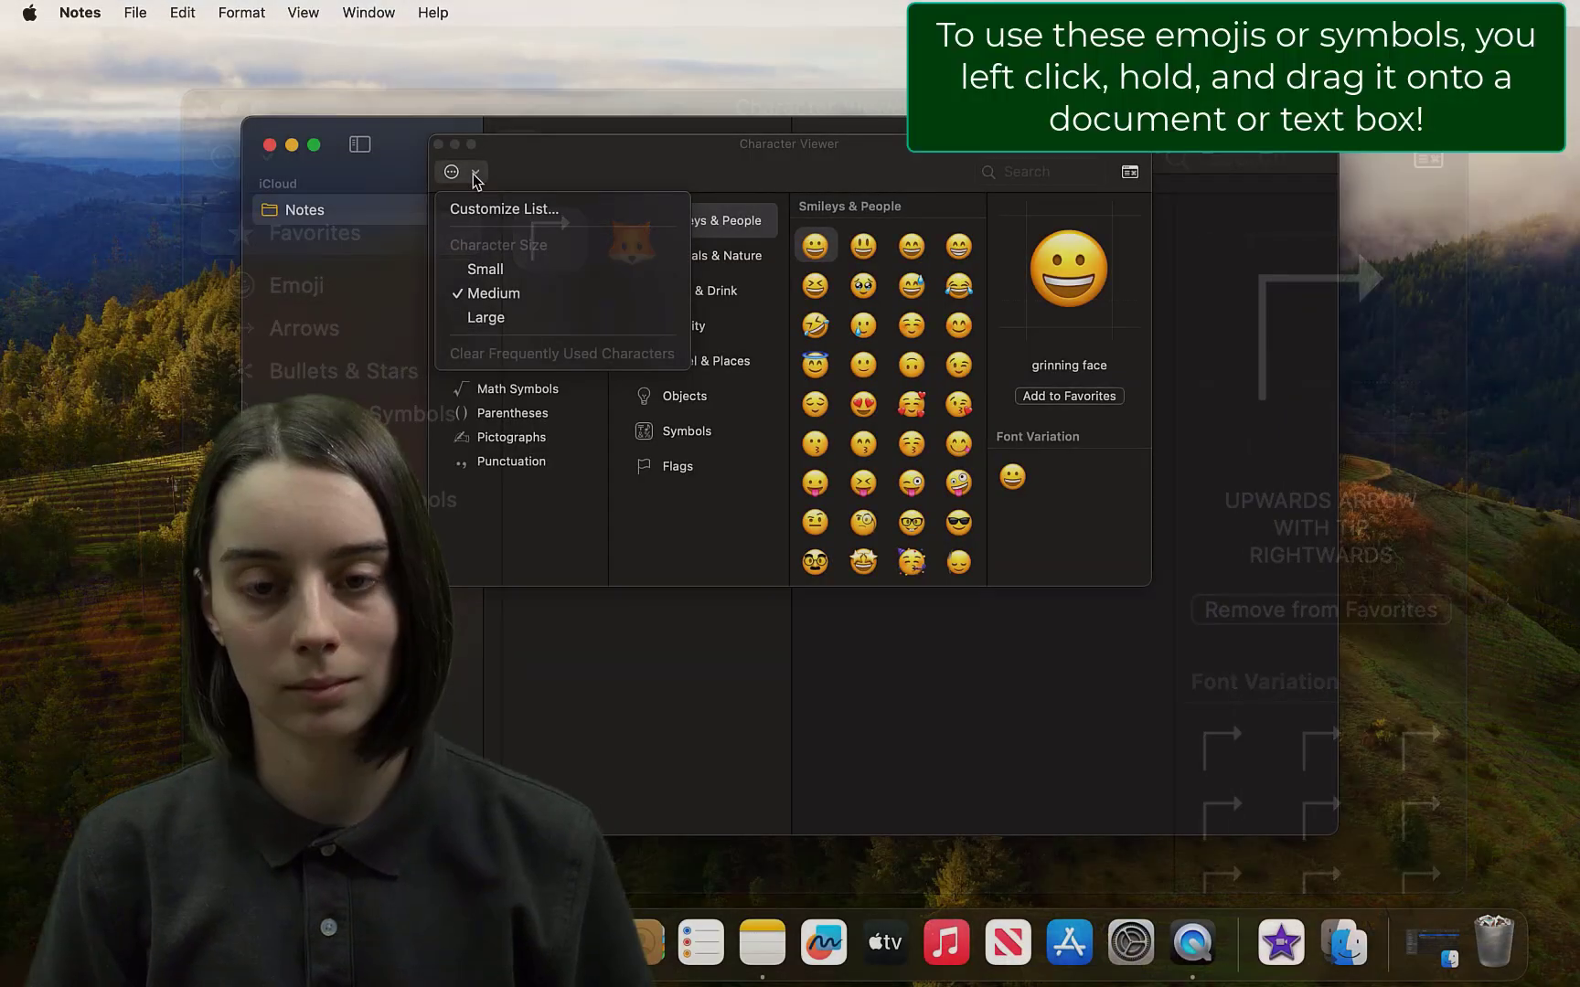
# Drag the grinning face and grinning face with big eyes emojis into the note.
pyautogui.click(751, 266)
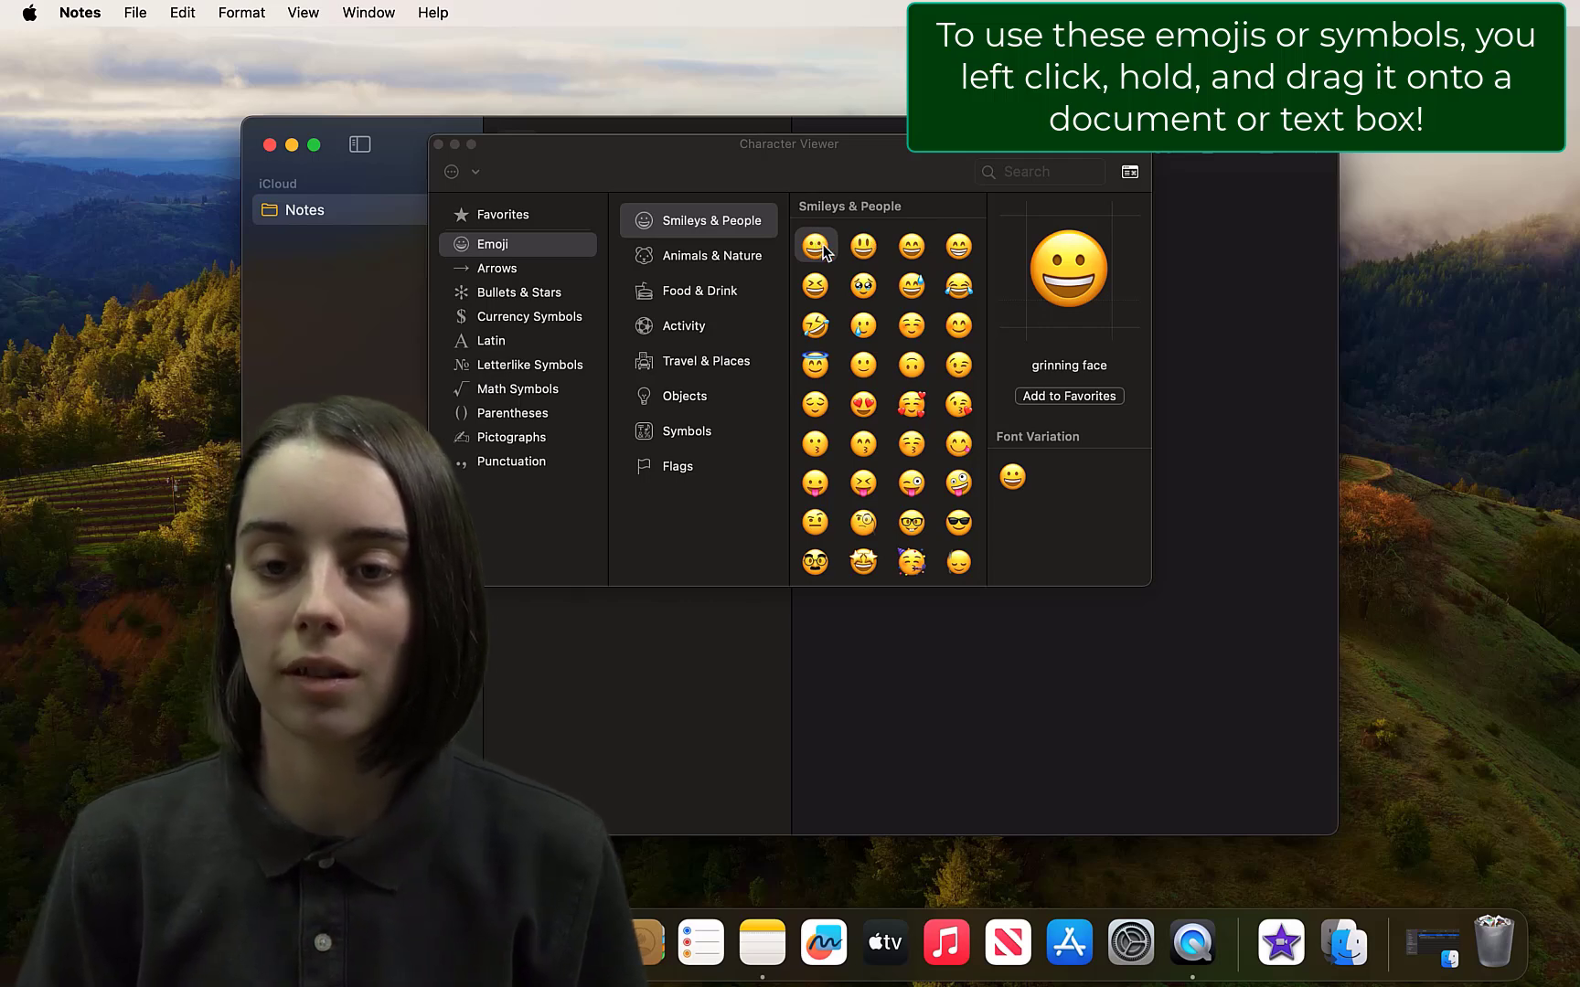
pyautogui.moveTo(826, 248); pyautogui.dragTo(1193, 312)
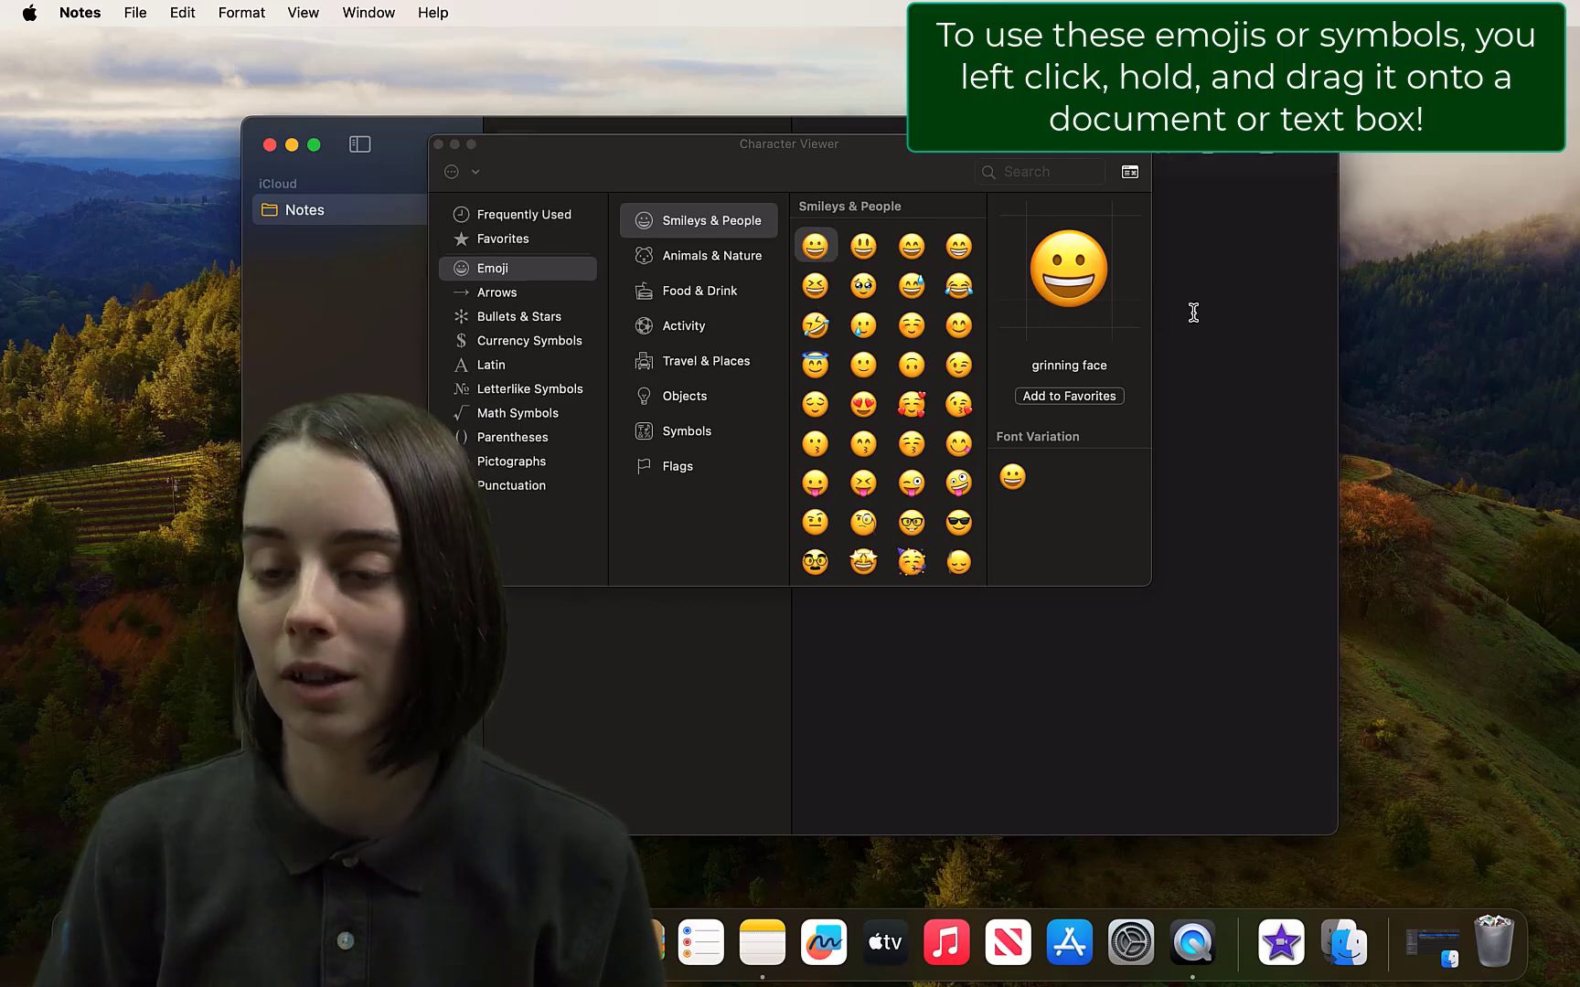
pyautogui.moveTo(897, 172); pyautogui.dragTo(1225, 413)
pyautogui.moveTo(1195, 493); pyautogui.dragTo(1069, 393)
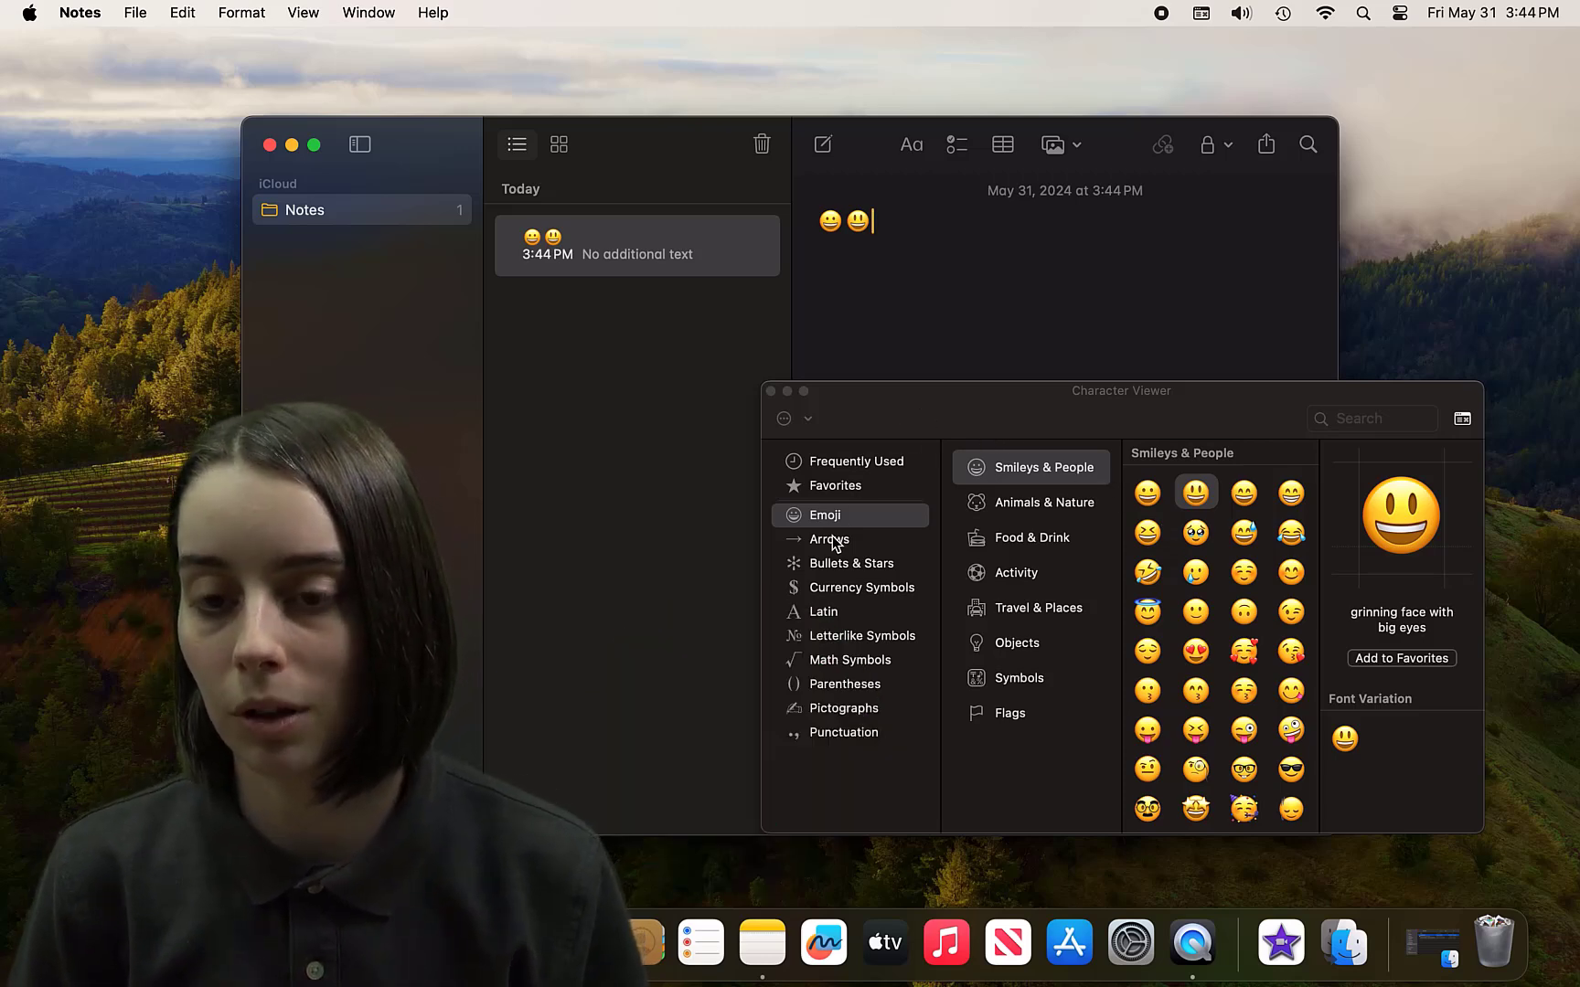
# Drag the black rightwards arrow between the two emojis, then browse Math and Letterlike symbols.
pyautogui.click(867, 540)
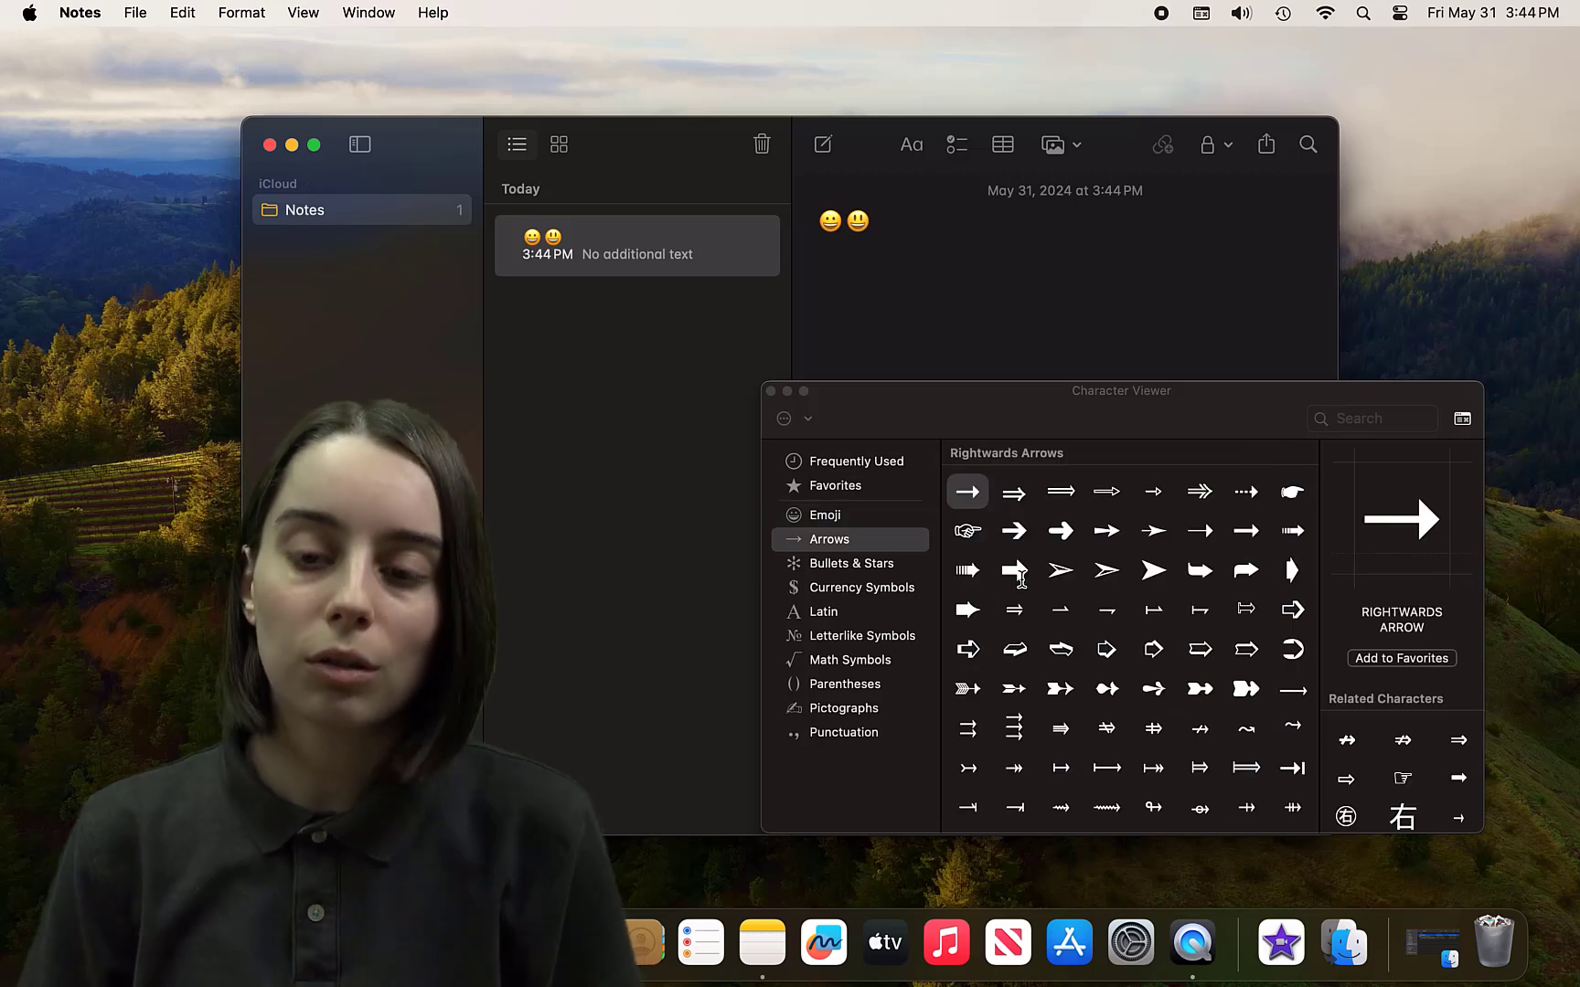
pyautogui.moveTo(1019, 577); pyautogui.dragTo(980, 437)
pyautogui.moveTo(1000, 259); pyautogui.dragTo(851, 232)
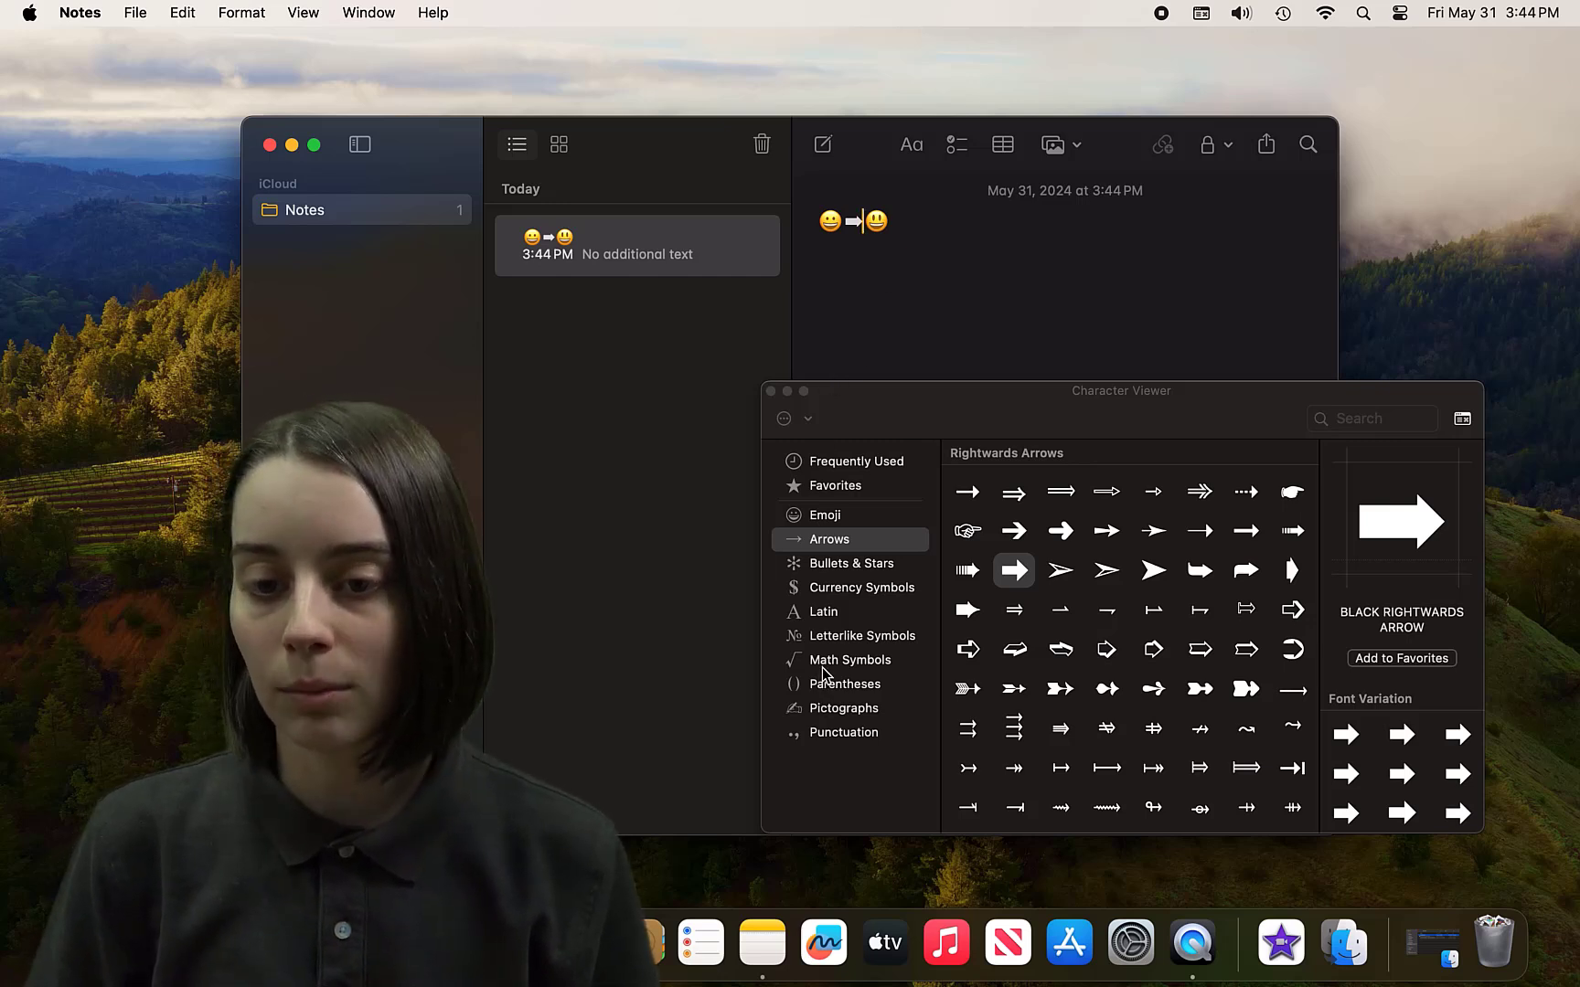
pyautogui.click(849, 660)
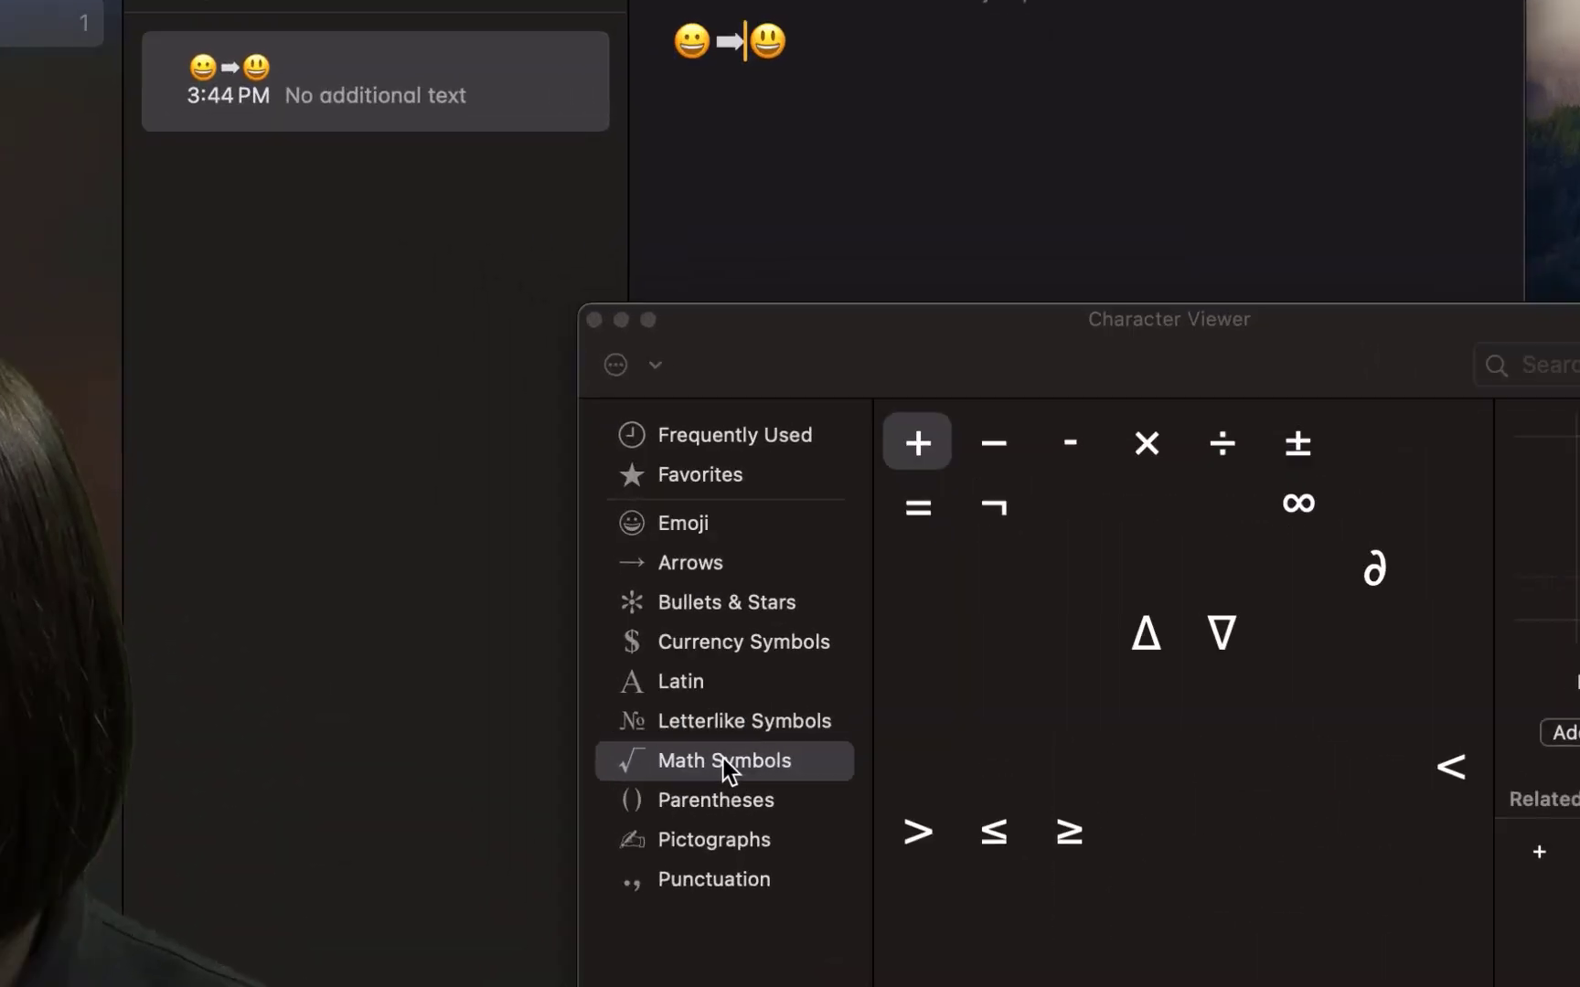
pyautogui.click(836, 637)
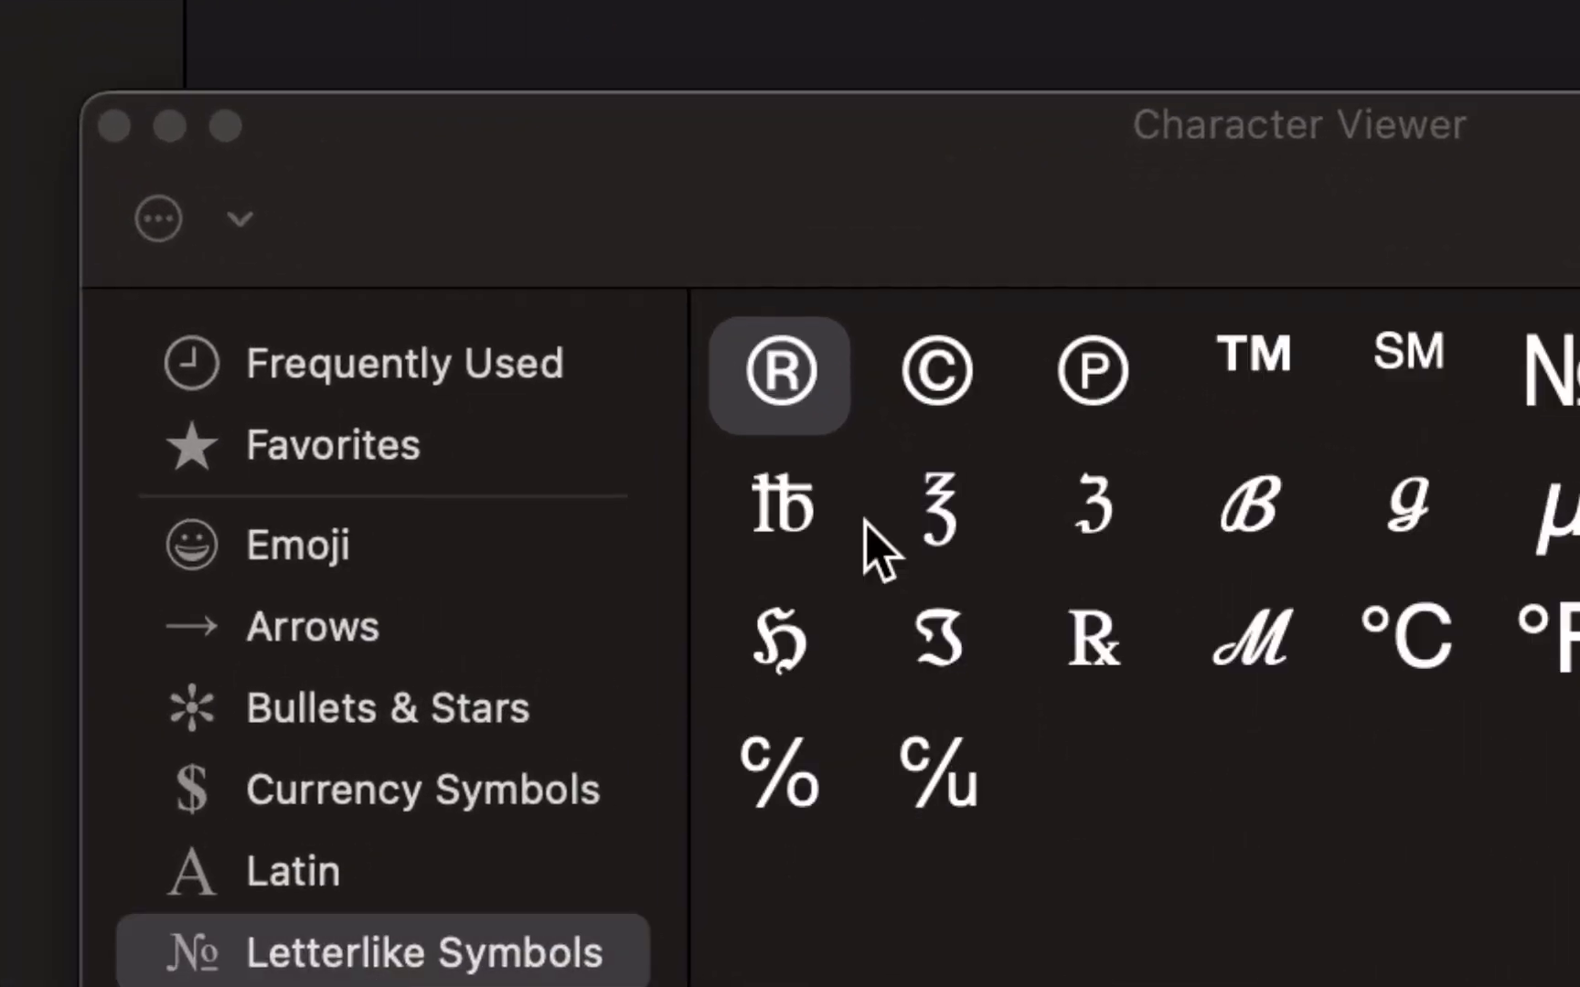
# Close Character Viewer and Notes, reopen Emoji & Symbols on the desktop, and show Favorites.
pyautogui.click(115, 126)
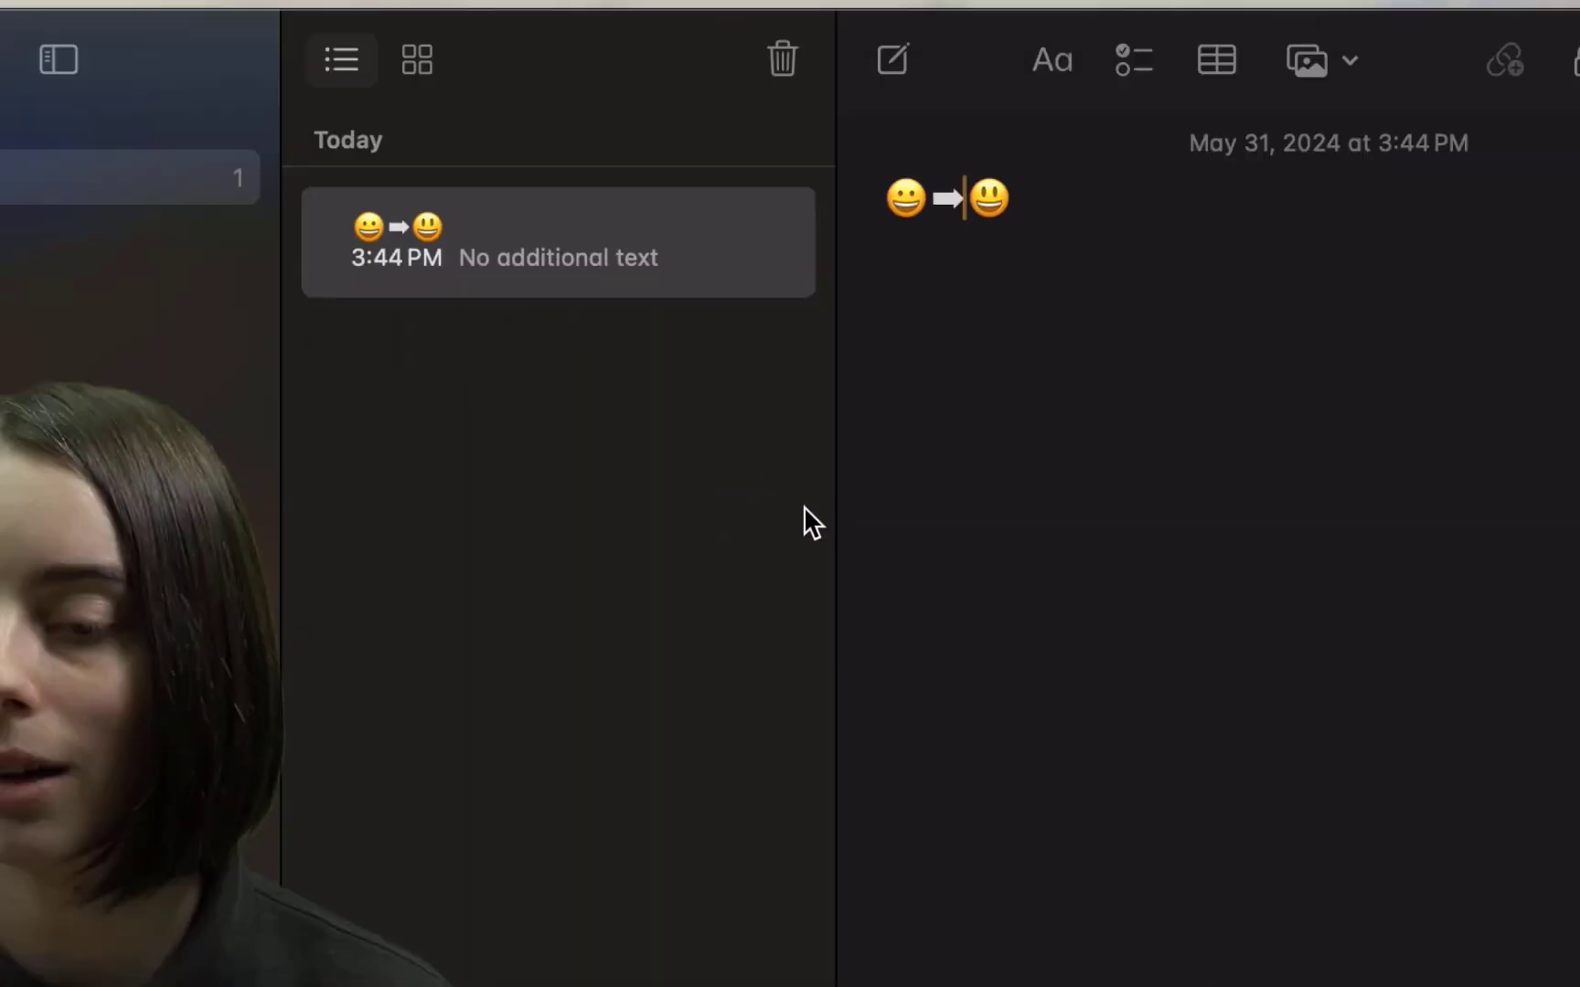
pyautogui.click(268, 144)
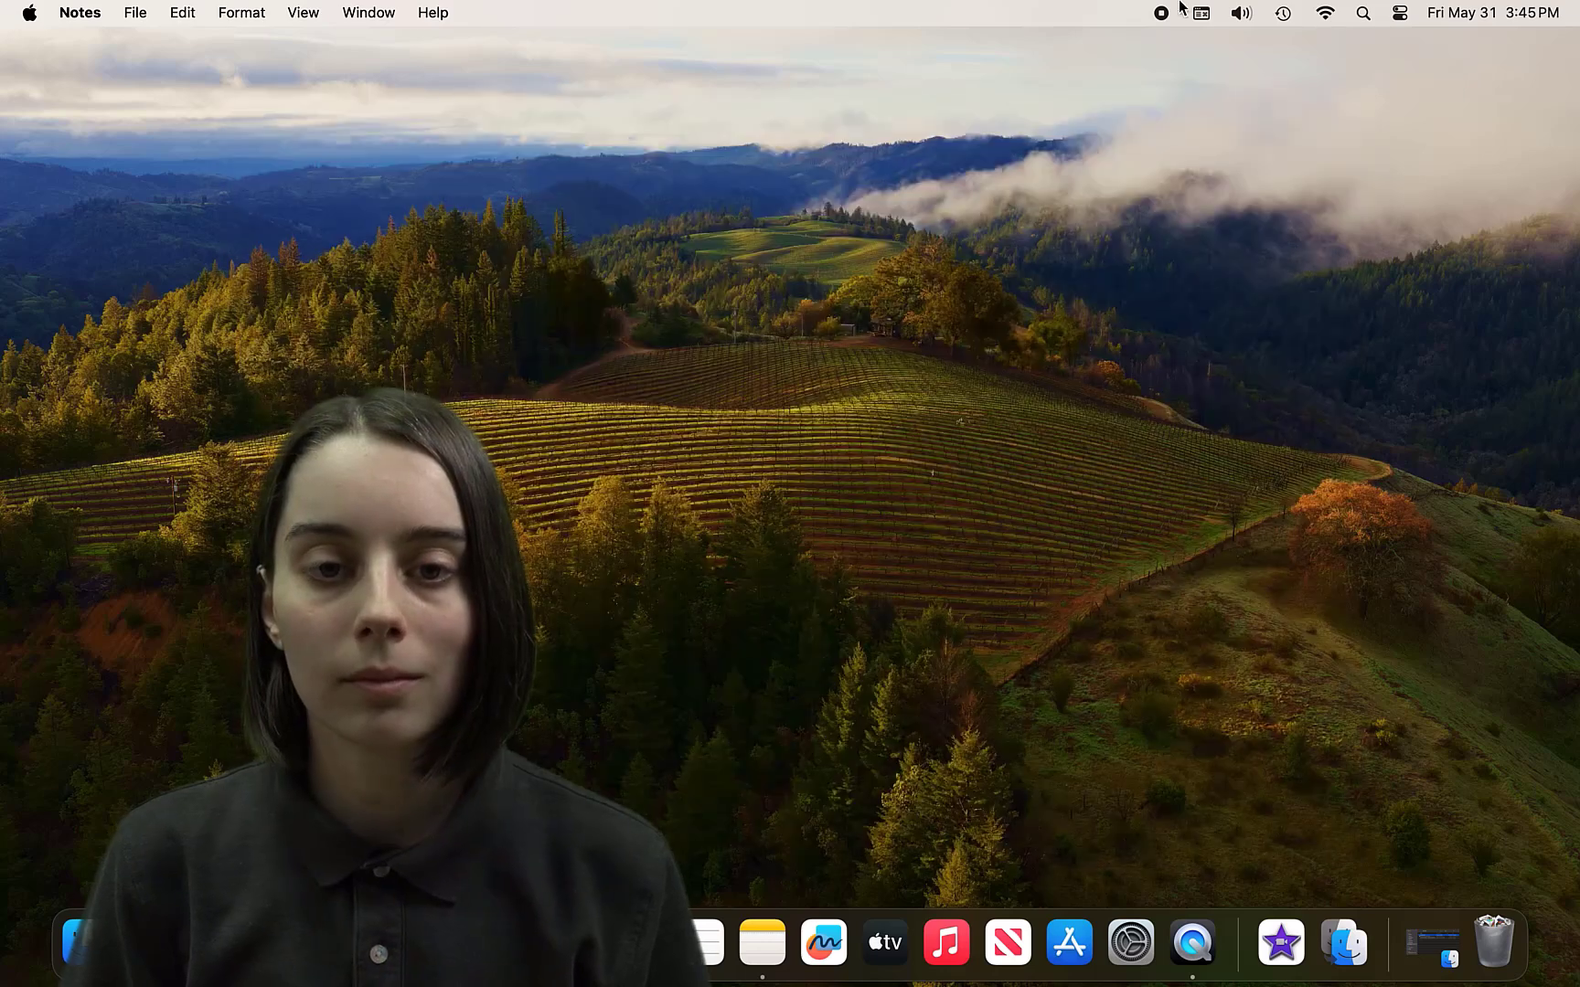
pyautogui.click(1200, 12)
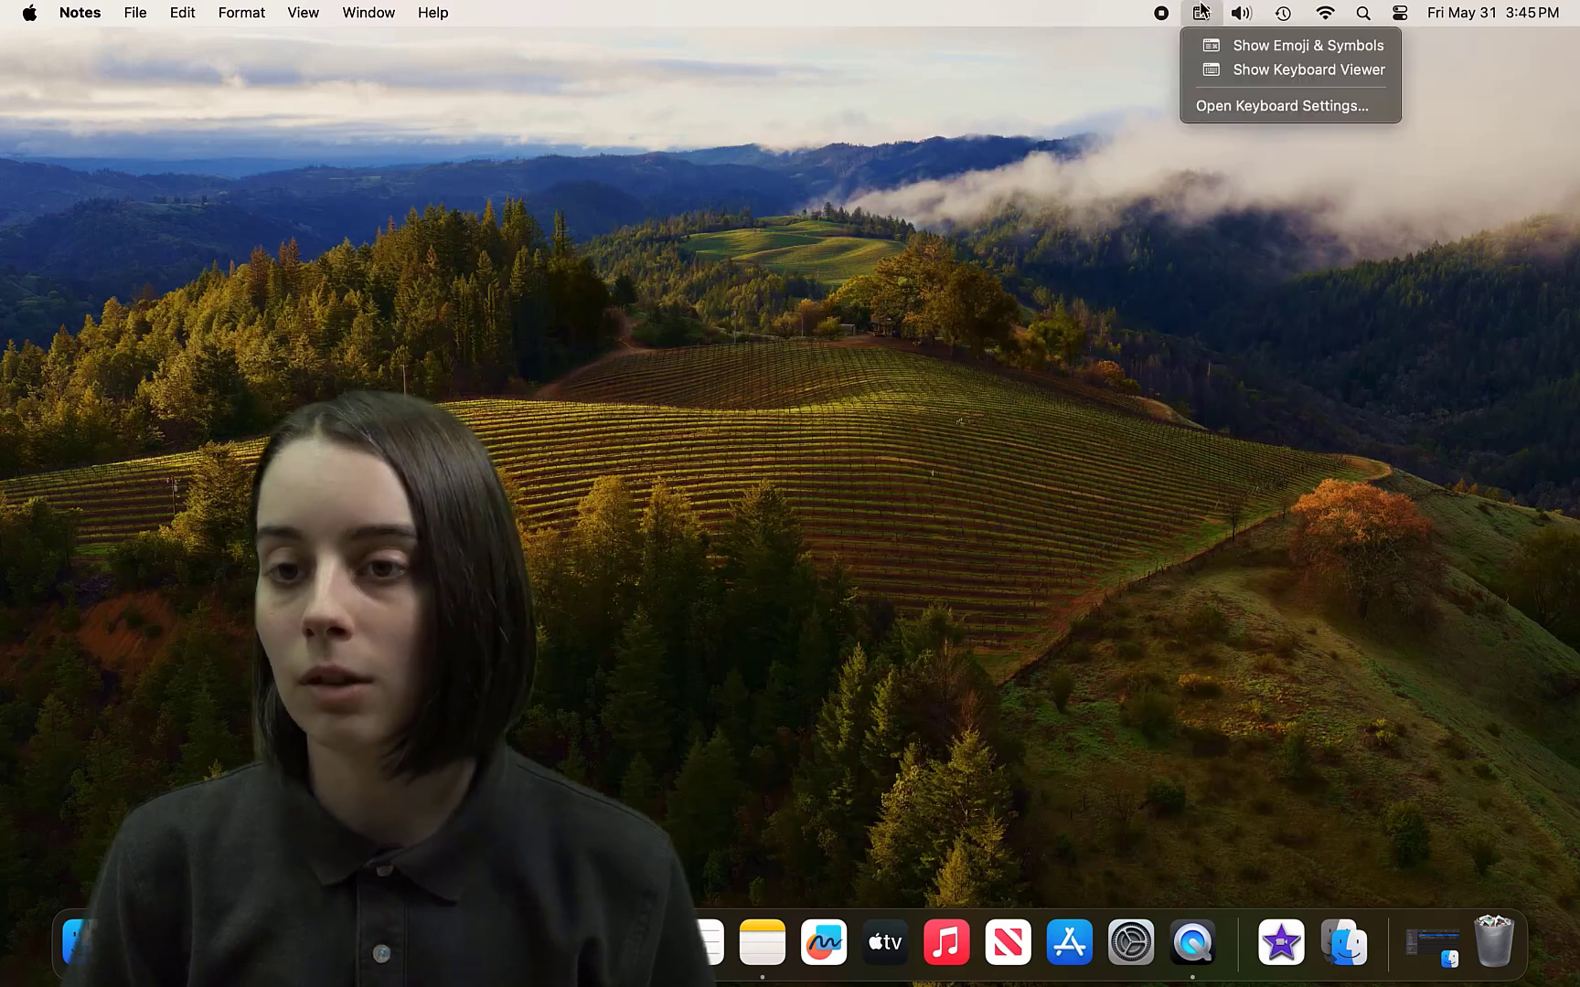
pyautogui.click(1238, 46)
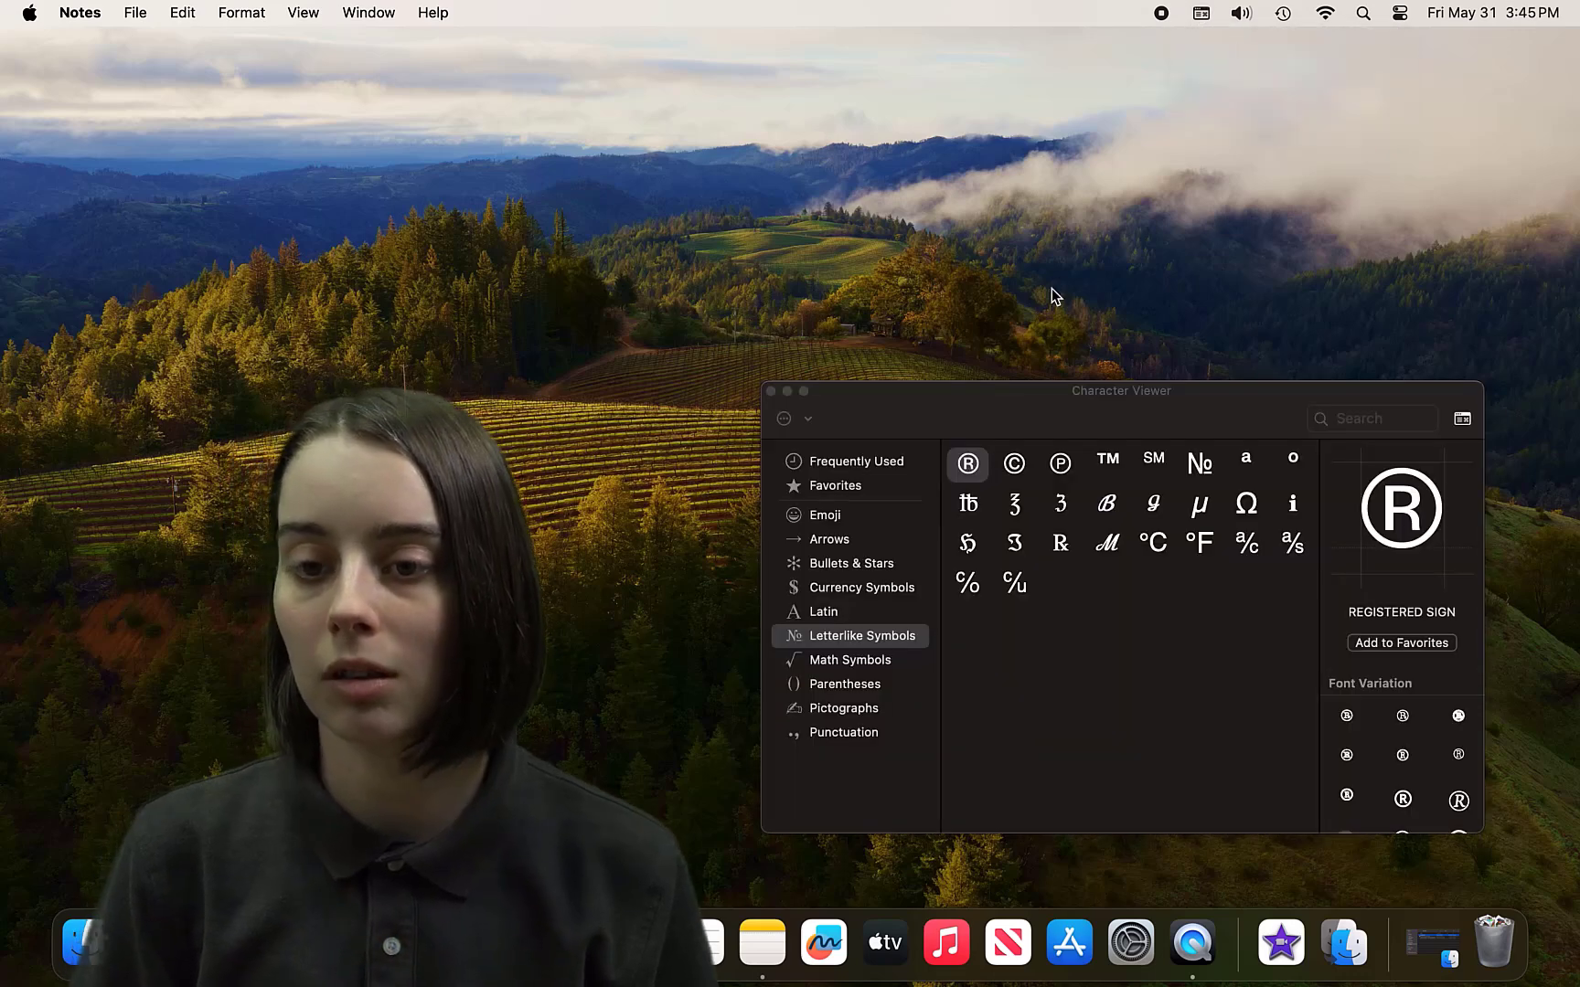
pyautogui.moveTo(966, 408); pyautogui.dragTo(681, 259)
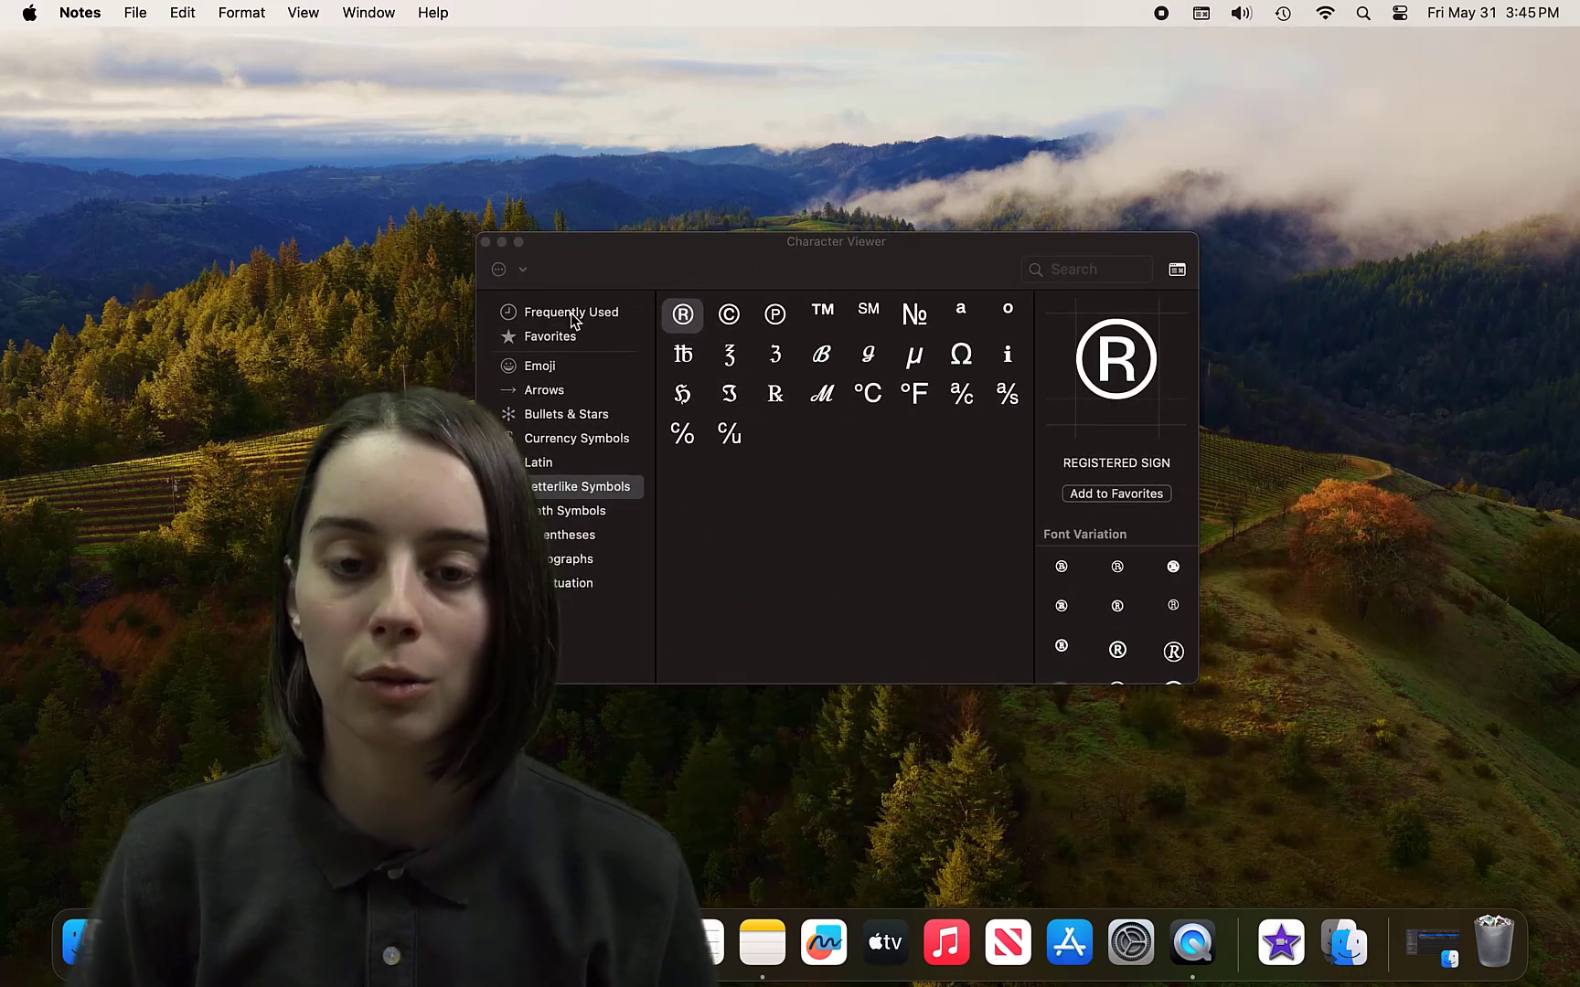
pyautogui.click(553, 317)
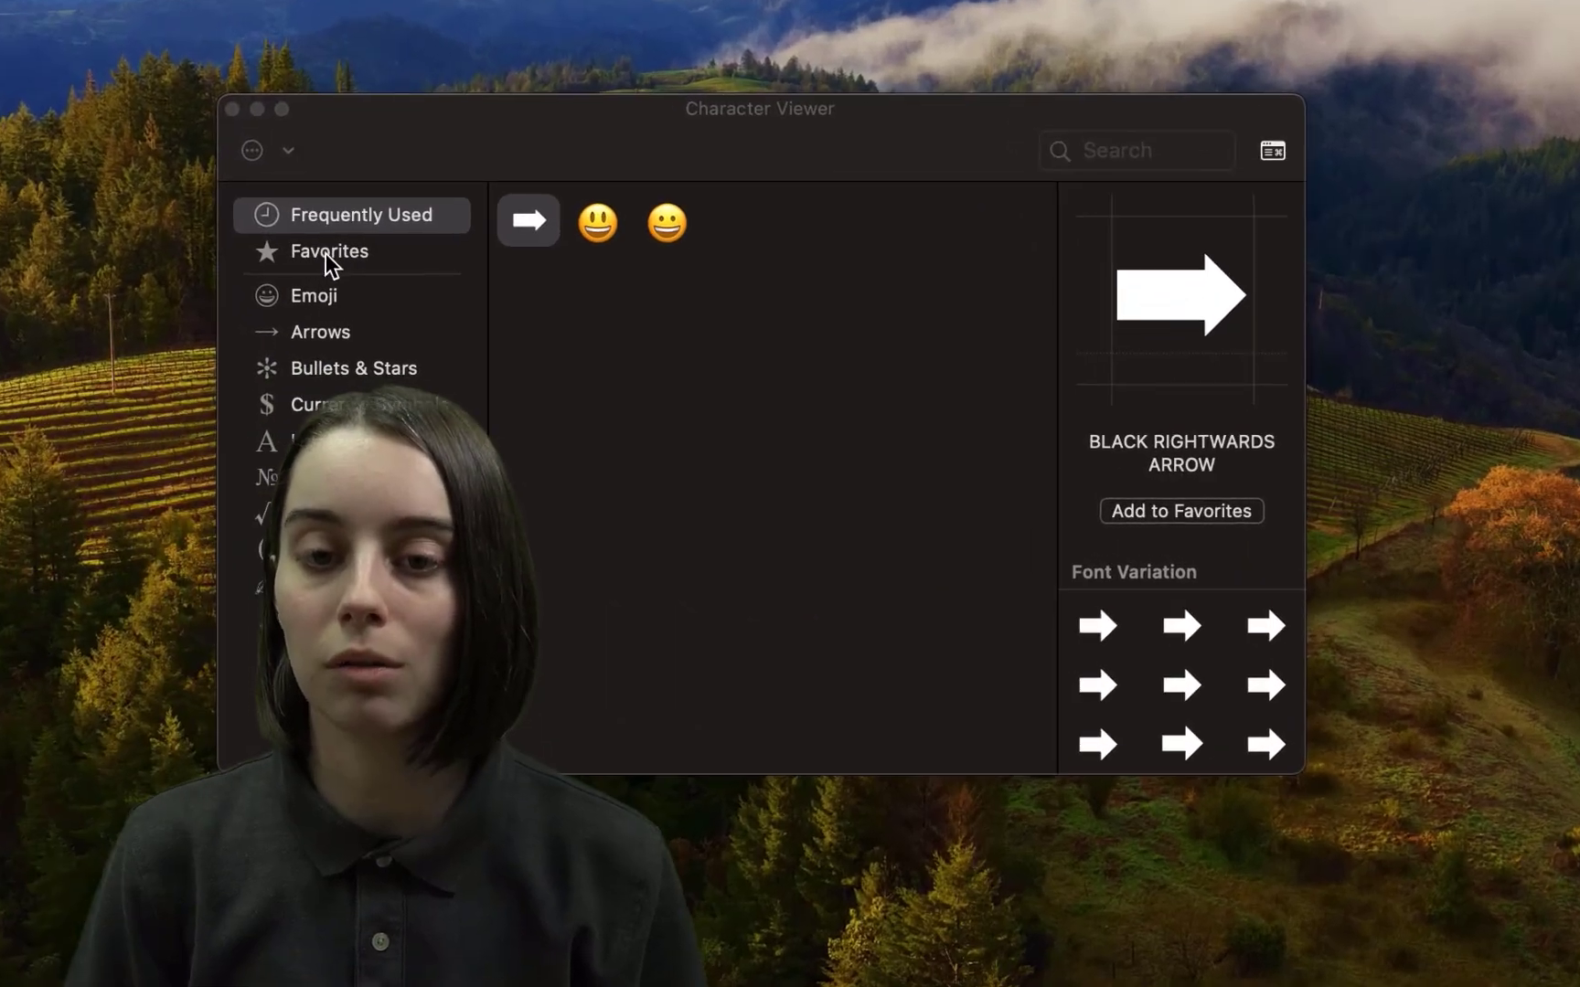
pyautogui.click(326, 256)
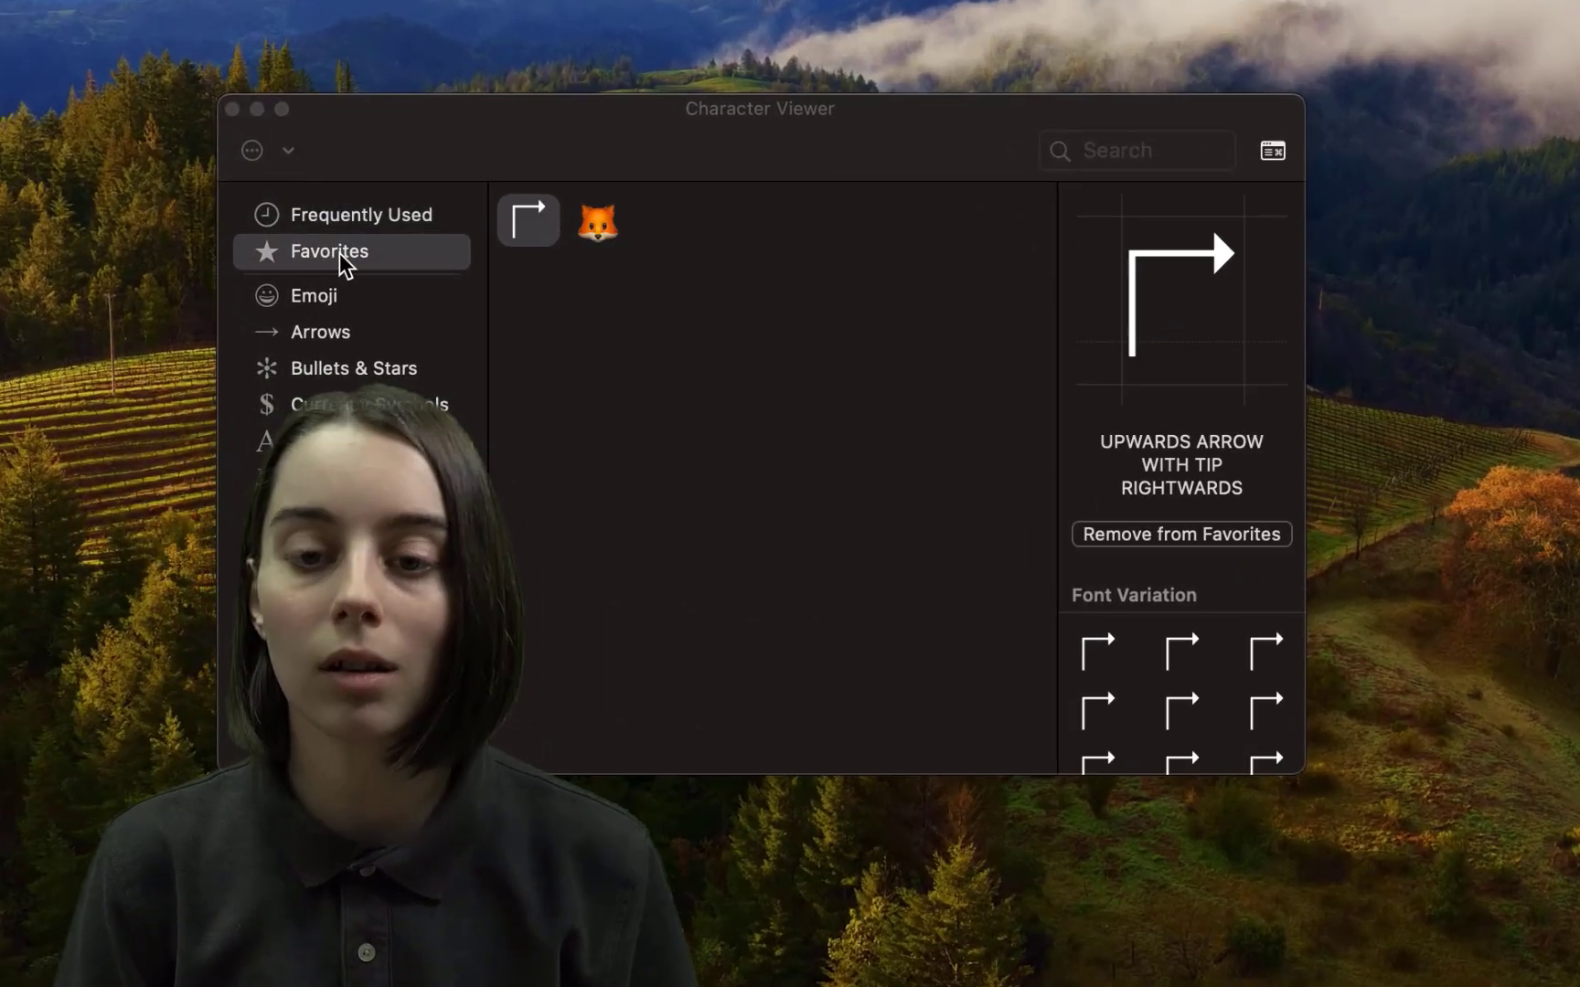